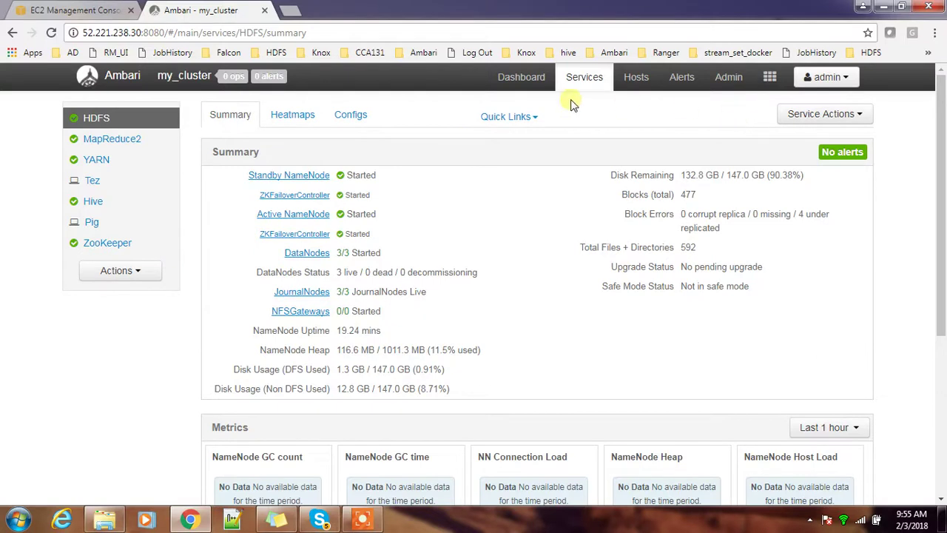
# View the cluster's host list, and return to the dashboard.
pyautogui.click(646, 85)
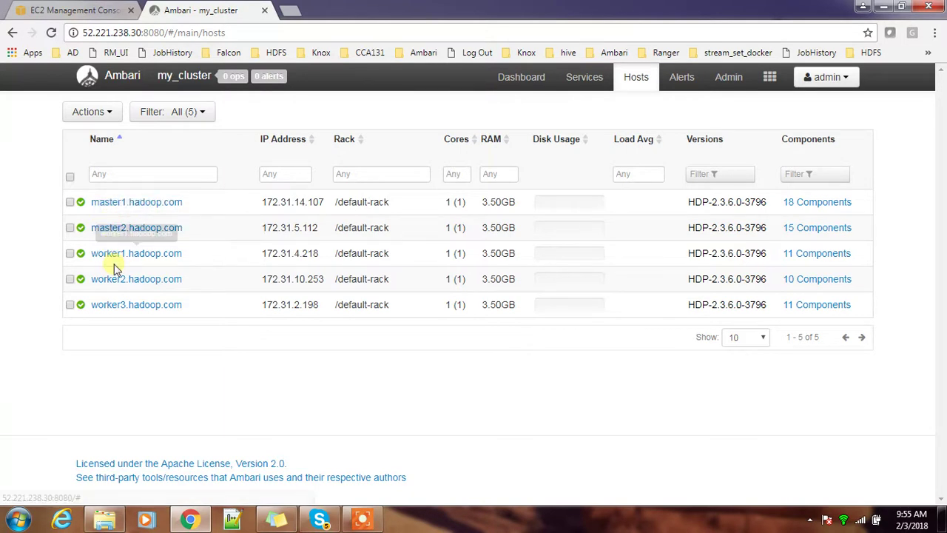
pyautogui.click(526, 81)
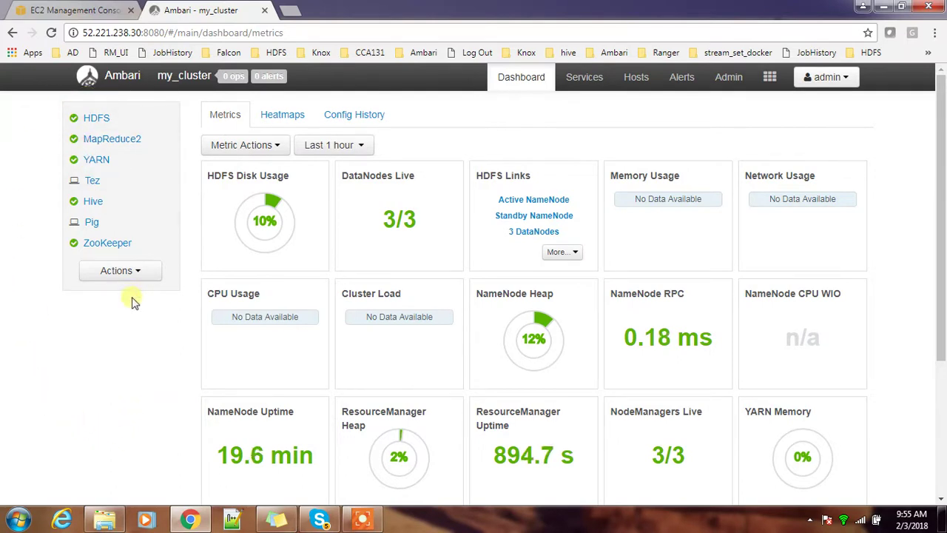
pyautogui.click(144, 271)
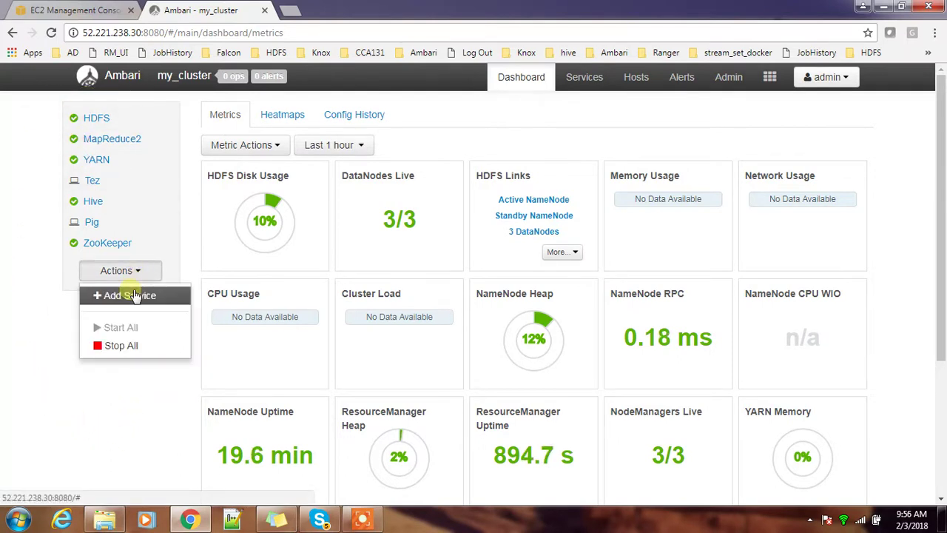
pyautogui.click(527, 77)
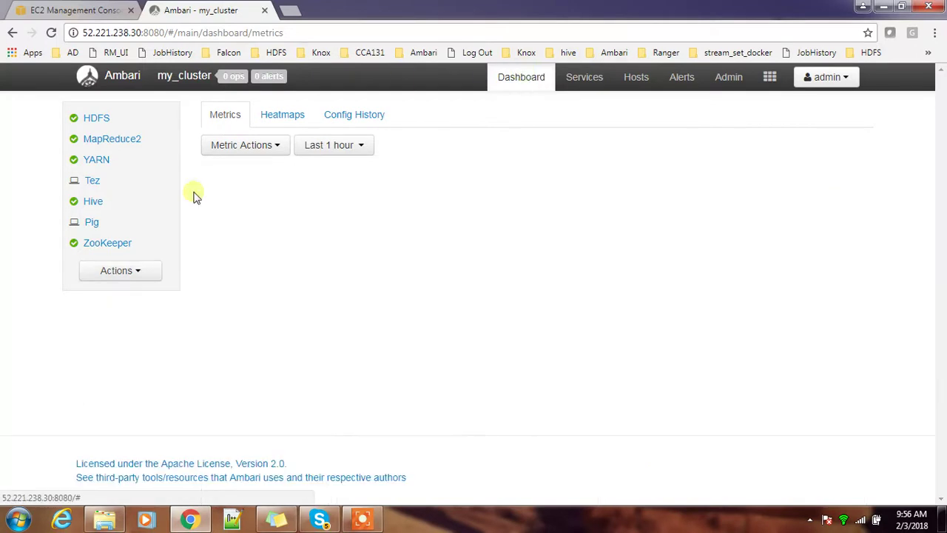
# Start adding a service to the cluster, select HBase, and continue to the master assignment.
pyautogui.click(122, 271)
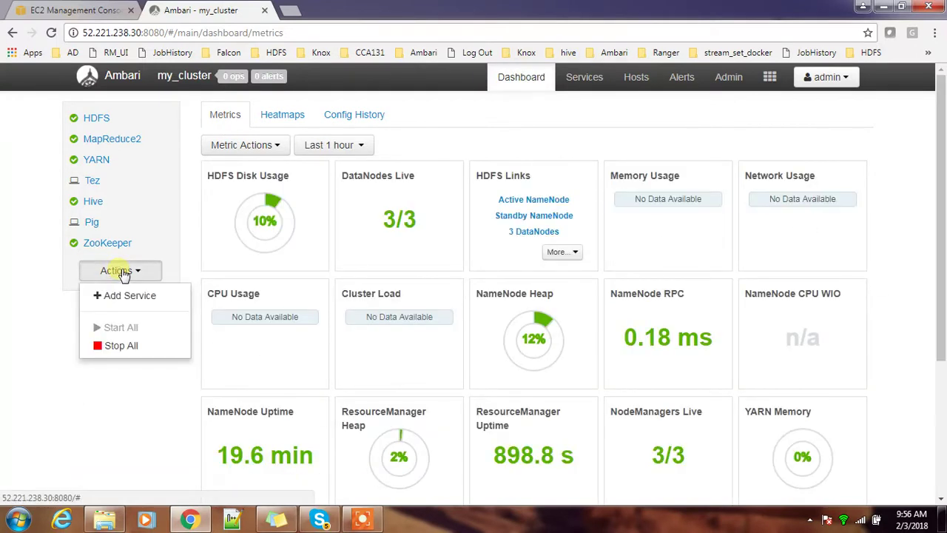
pyautogui.click(111, 295)
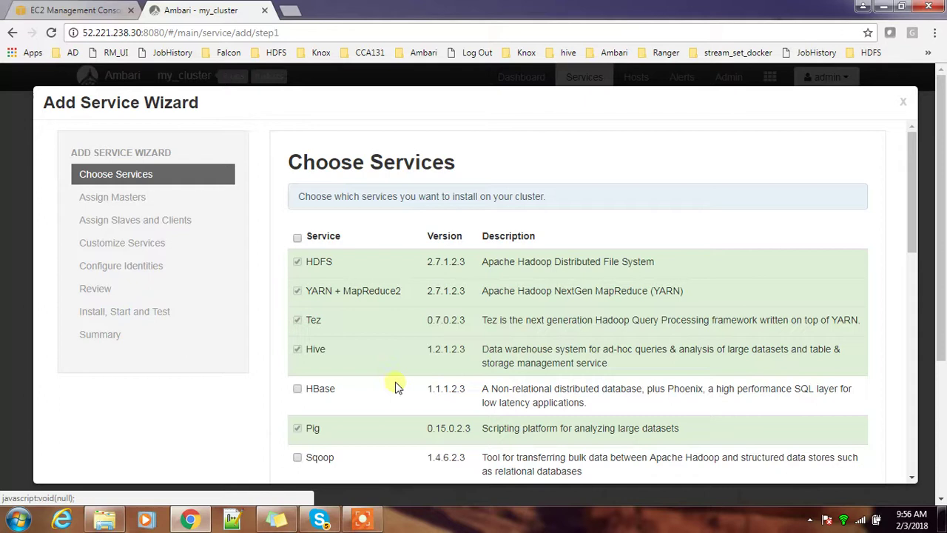
pyautogui.click(297, 390)
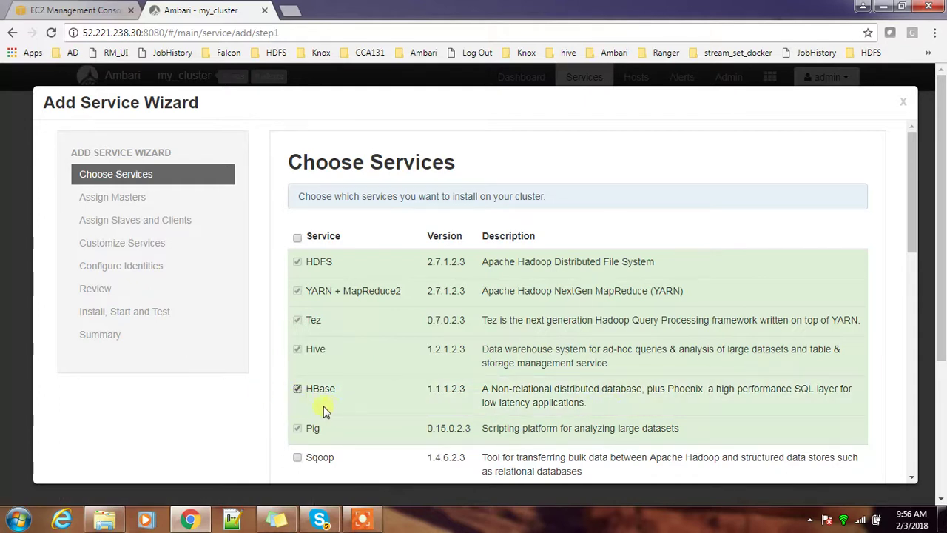
pyautogui.moveTo(907, 233); pyautogui.dragTo(901, 520)
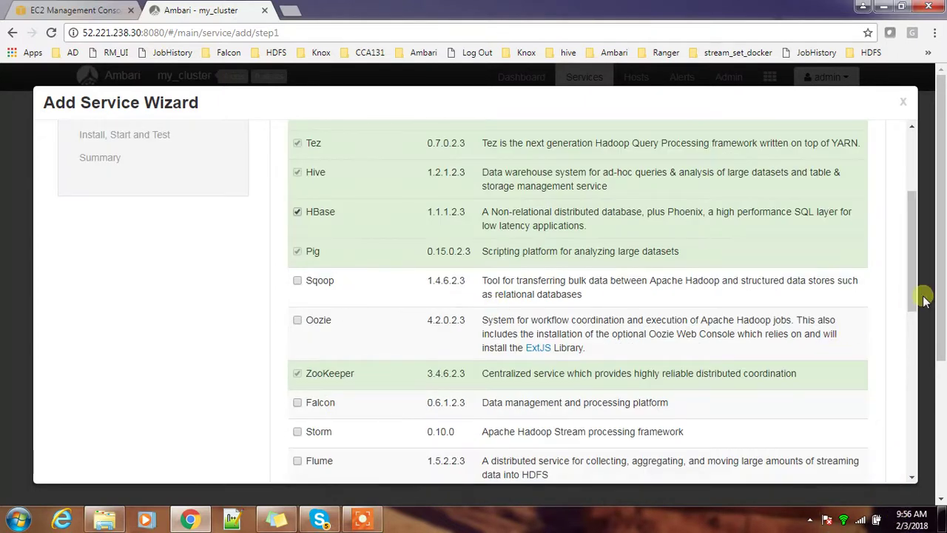
pyautogui.moveTo(907, 296); pyautogui.dragTo(848, 432)
pyautogui.click(843, 430)
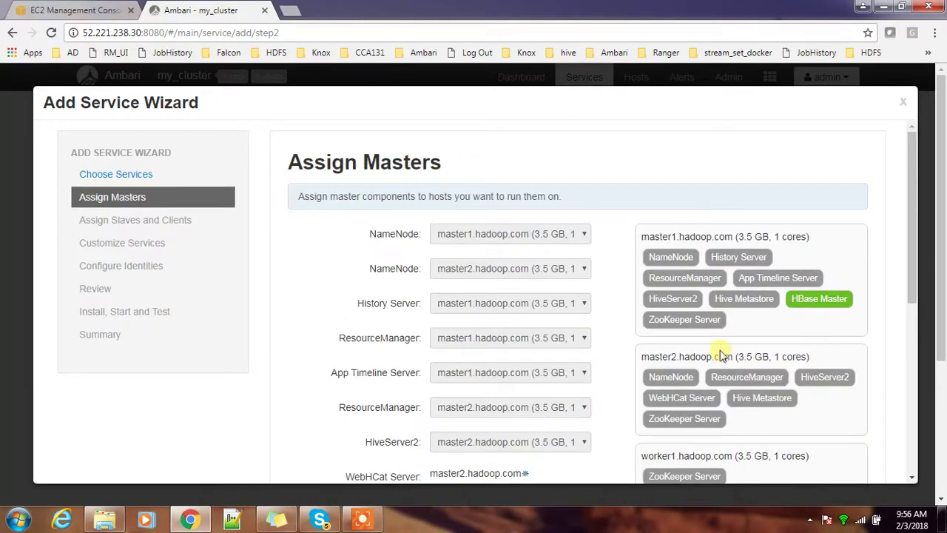
# Assign the HBase Master to the host master2.hadoop.com.
pyautogui.moveTo(913, 256); pyautogui.dragTo(913, 382)
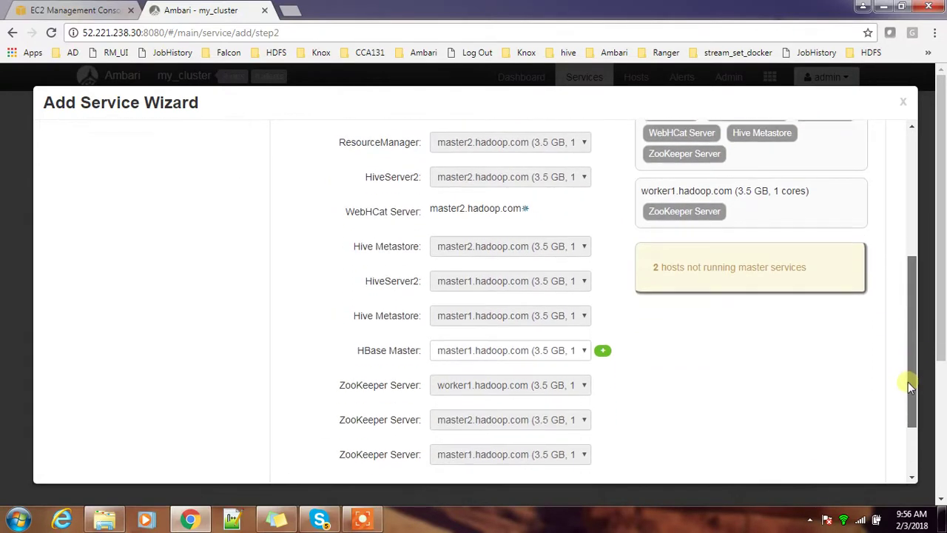
pyautogui.click(453, 357)
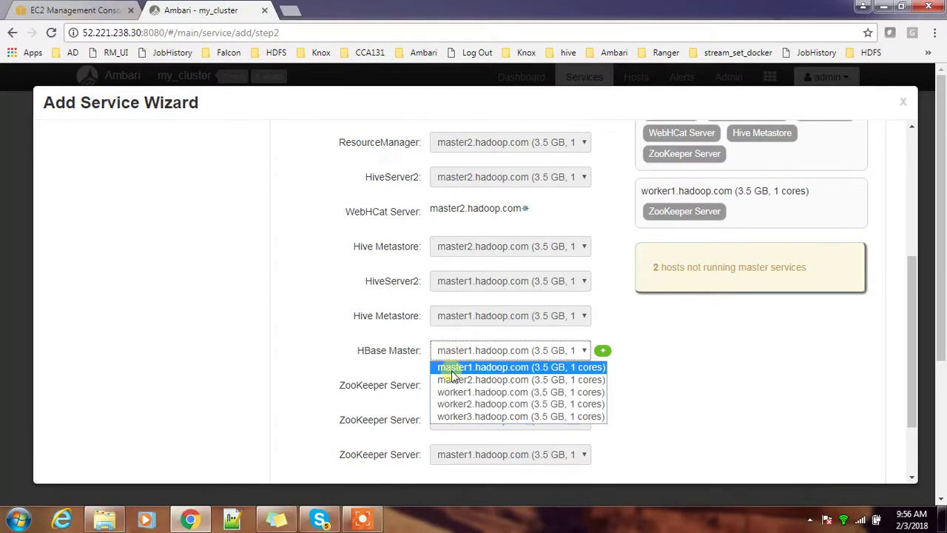
pyautogui.click(453, 380)
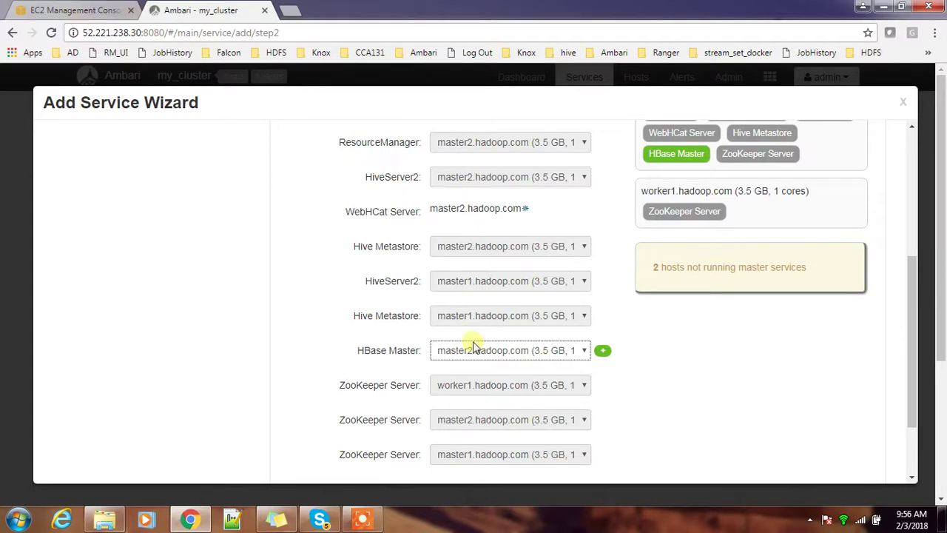
# Try adding a second HBase Master on master1.hadoop.com, and remove it again.
pyautogui.moveTo(911, 352); pyautogui.dragTo(903, 421)
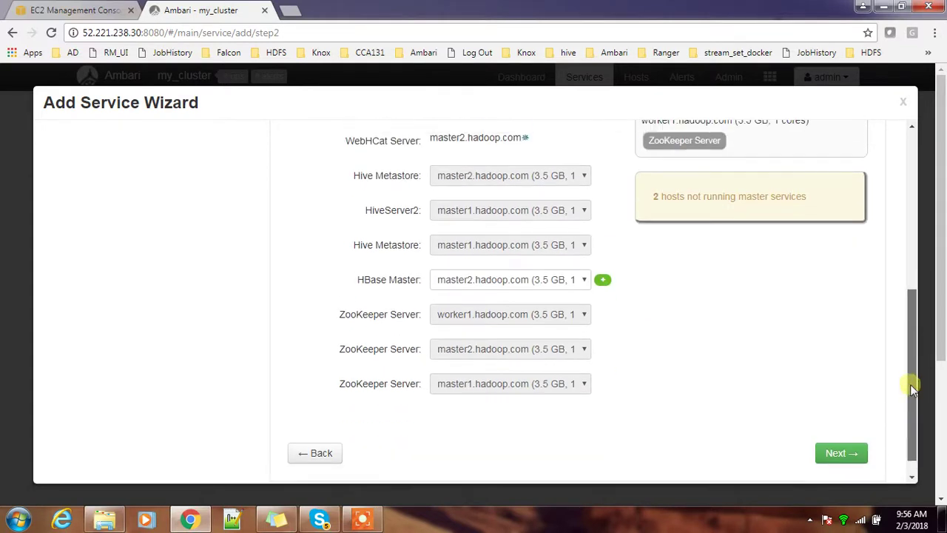
pyautogui.moveTo(910, 384); pyautogui.dragTo(915, 366)
pyautogui.click(603, 322)
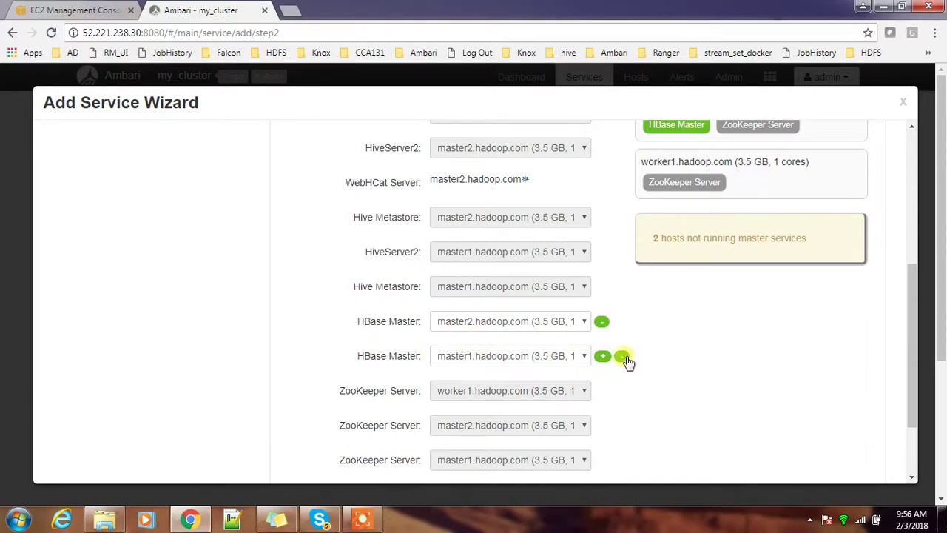
pyautogui.click(624, 357)
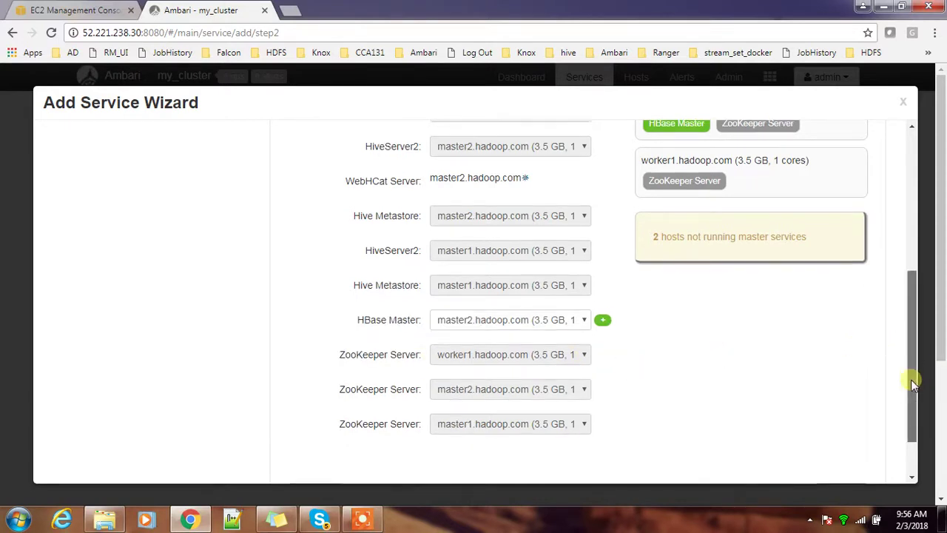
# Accept the master assignments, add RegionServer on worker1 and worker2, and continue to the service customization.
pyautogui.moveTo(912, 383); pyautogui.dragTo(912, 414)
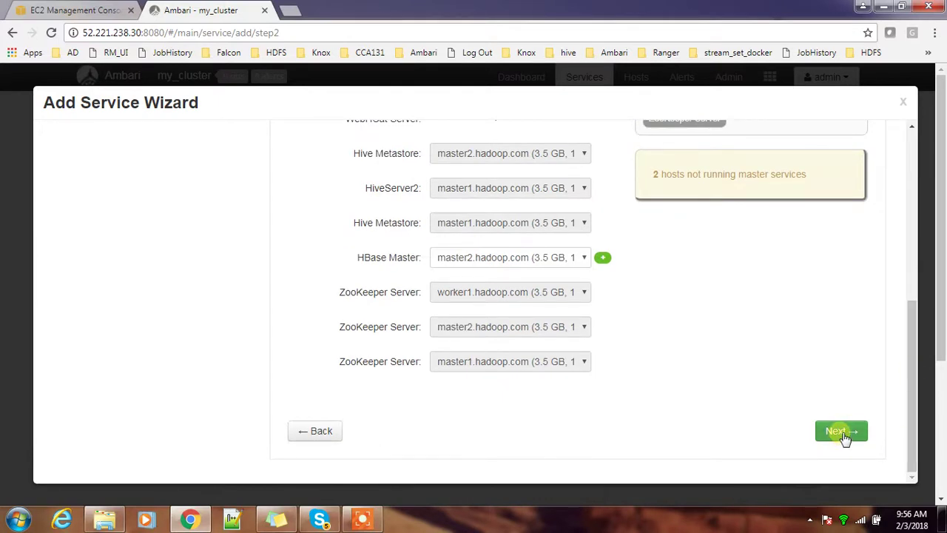
pyautogui.click(841, 432)
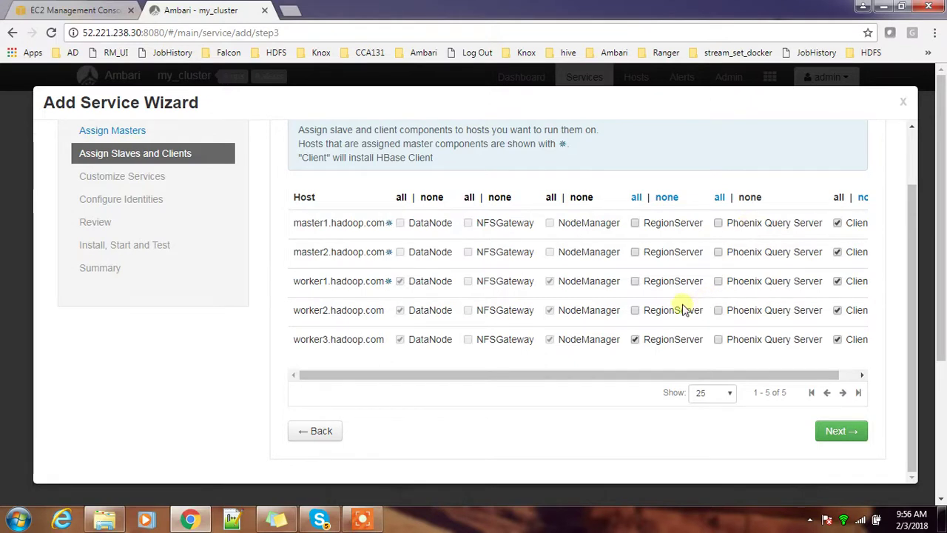
pyautogui.click(635, 311)
pyautogui.moveTo(634, 375)
pyautogui.mouseDown()
pyautogui.moveTo(713, 375)
pyautogui.moveTo(623, 365)
pyautogui.mouseUp()
pyautogui.click(852, 433)
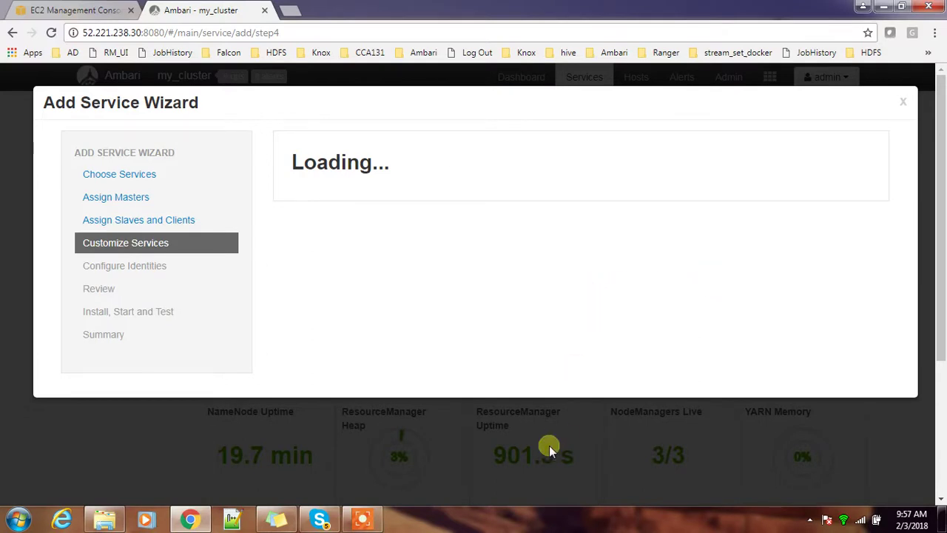
# Look through the HBase settings and advanced configuration, and proceed with the recommended values despite the mapreduce.reduce.memory.mb warning.
pyautogui.scroll(-2, 908, 252)
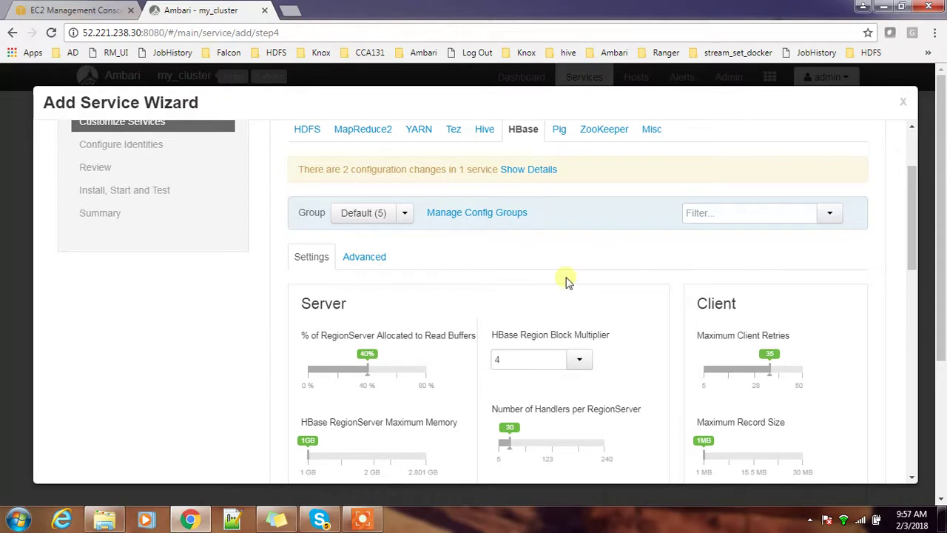
pyautogui.moveTo(913, 254); pyautogui.dragTo(913, 148)
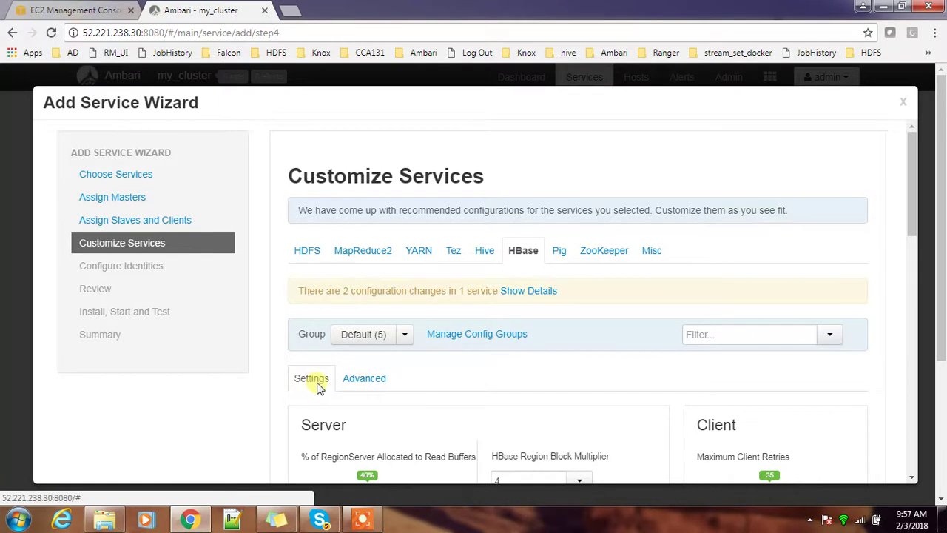
pyautogui.click(356, 381)
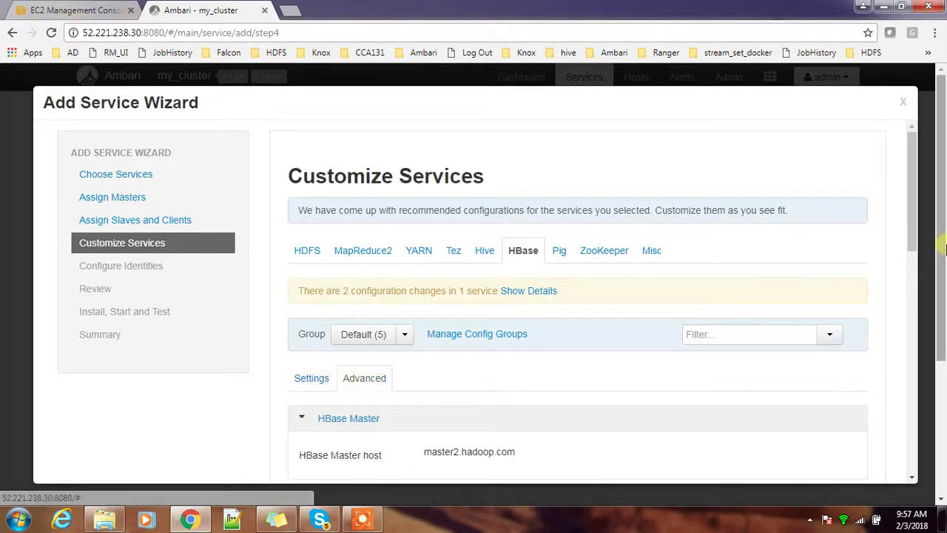
pyautogui.moveTo(916, 219); pyautogui.dragTo(890, 458)
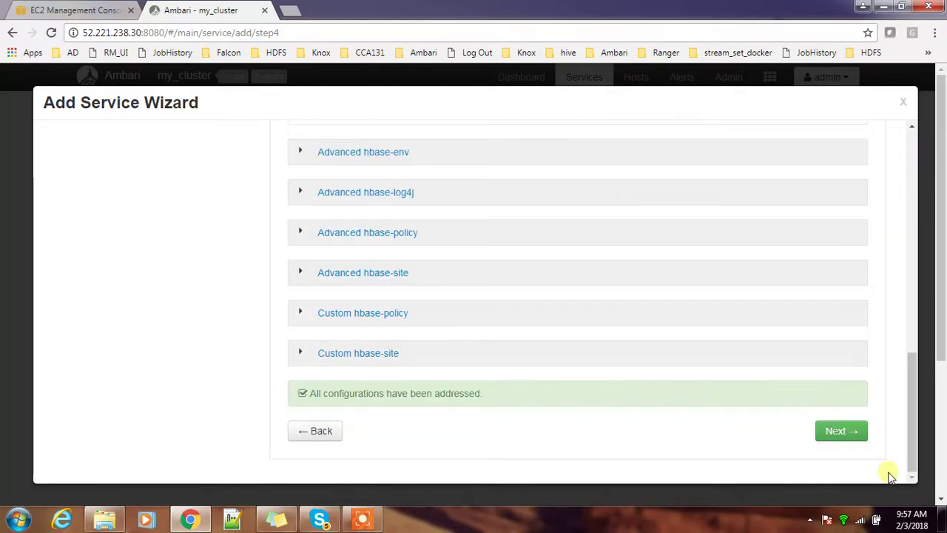
pyautogui.click(837, 435)
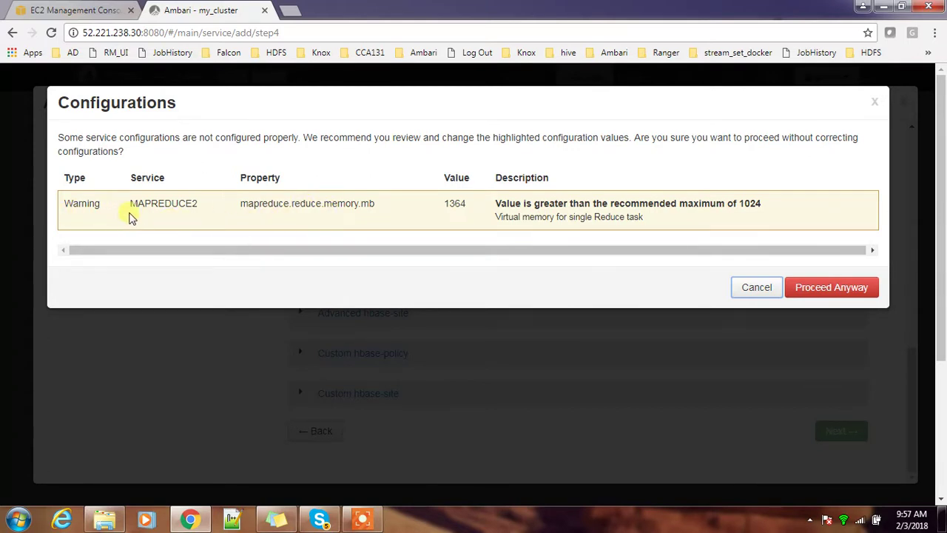
pyautogui.moveTo(238, 204); pyautogui.dragTo(379, 211)
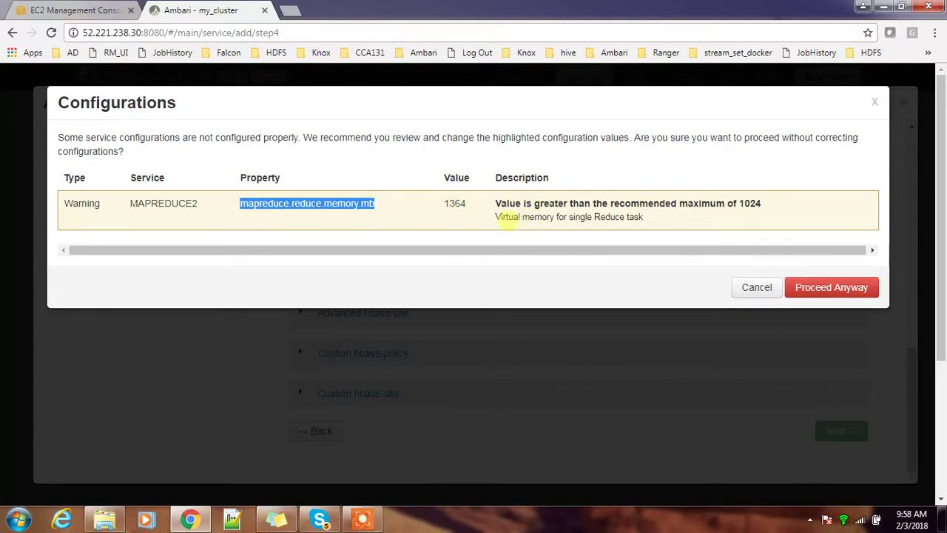
pyautogui.click(830, 290)
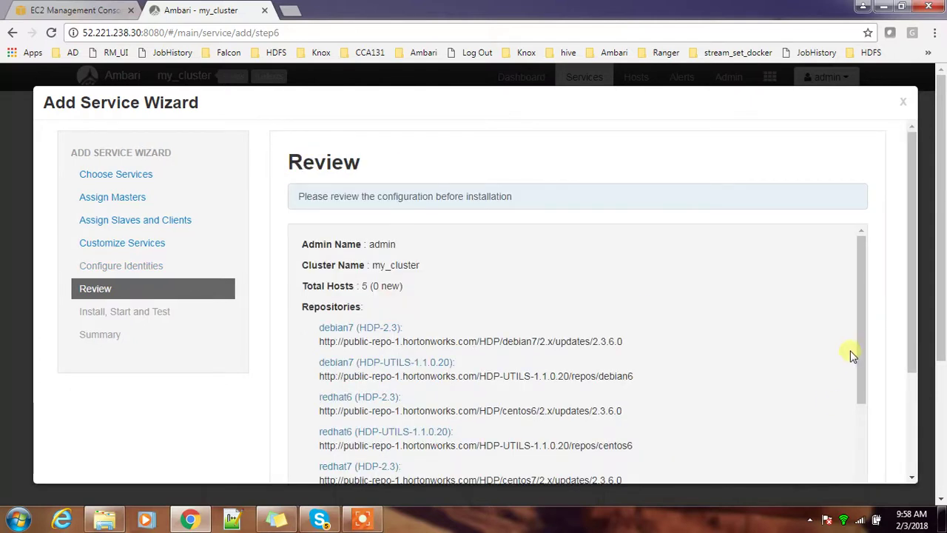
# Review the repositories and services listed for installation, and deploy HBase to the cluster.
pyautogui.moveTo(859, 359); pyautogui.dragTo(856, 496)
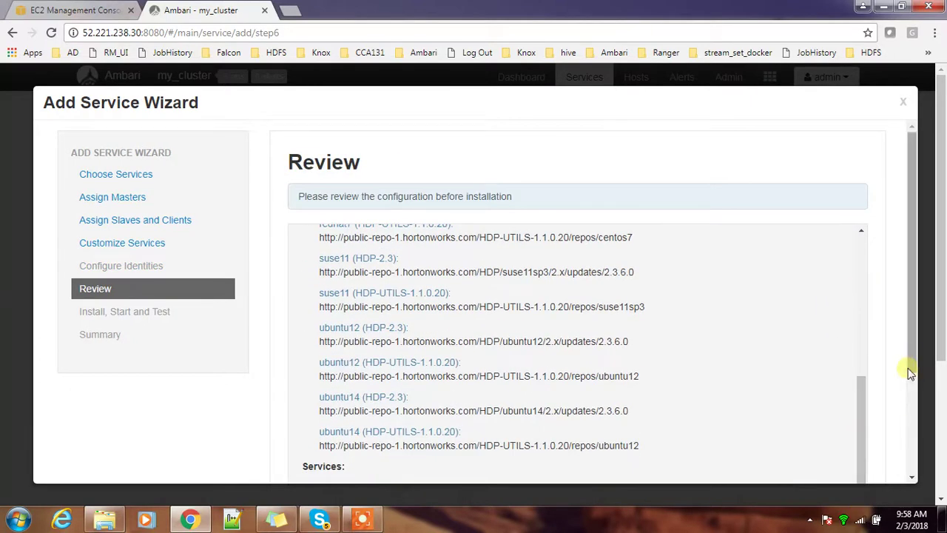
pyautogui.scroll(-2, 915, 379)
pyautogui.click(834, 430)
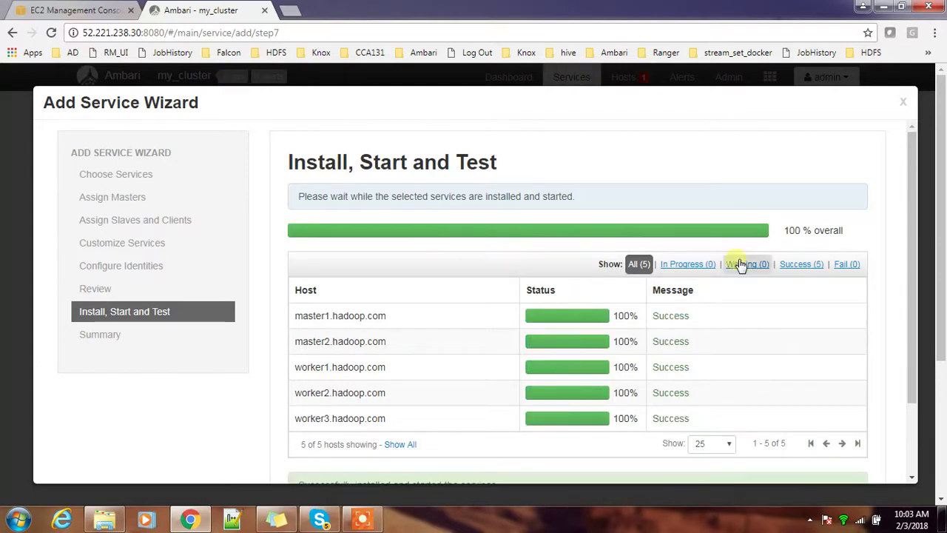
# Check the installation status of all hosts, continue to the summary, and complete the Add Service wizard.
pyautogui.scroll(-3, 914, 306)
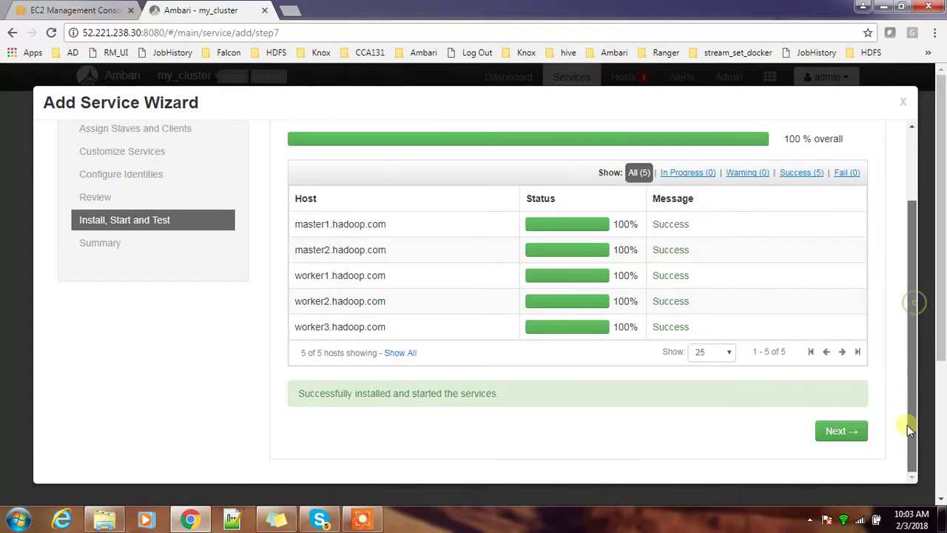
pyautogui.click(850, 376)
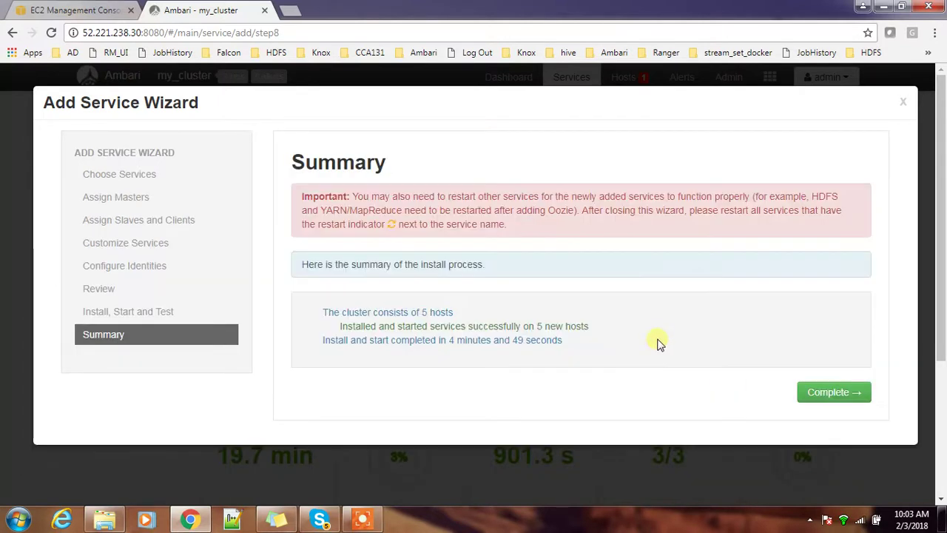
pyautogui.click(817, 392)
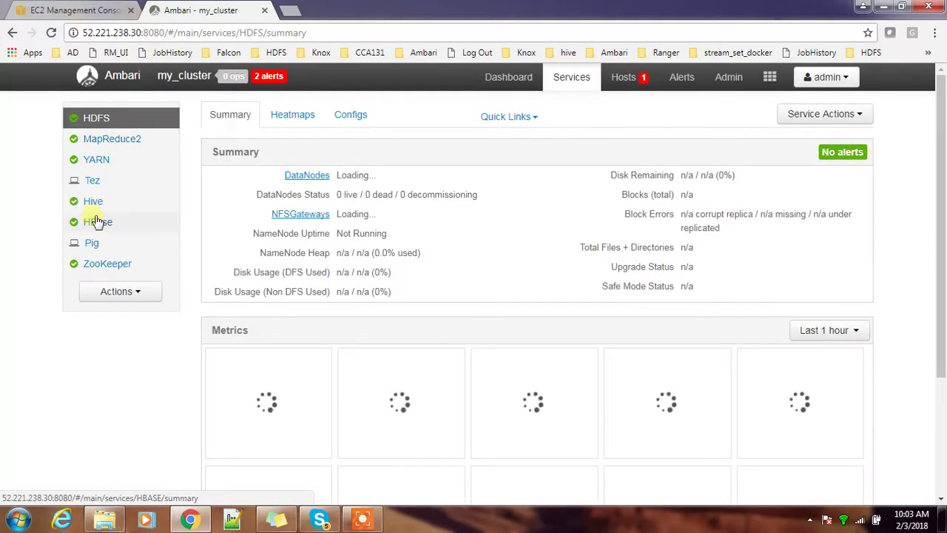
# Check the summaries of HBase, HDFS, MapReduce2 and YARN for components that require a restart.
pyautogui.click(98, 222)
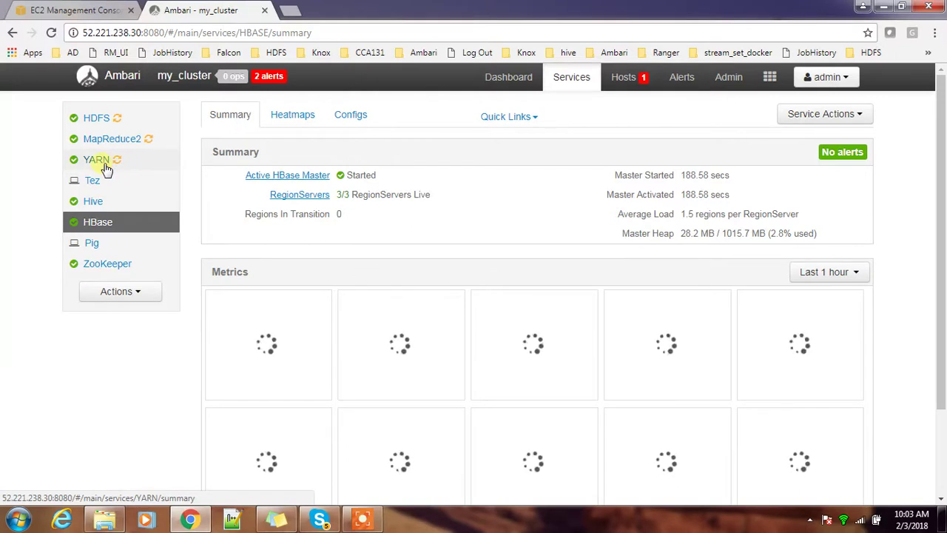
pyautogui.click(92, 118)
pyautogui.click(98, 141)
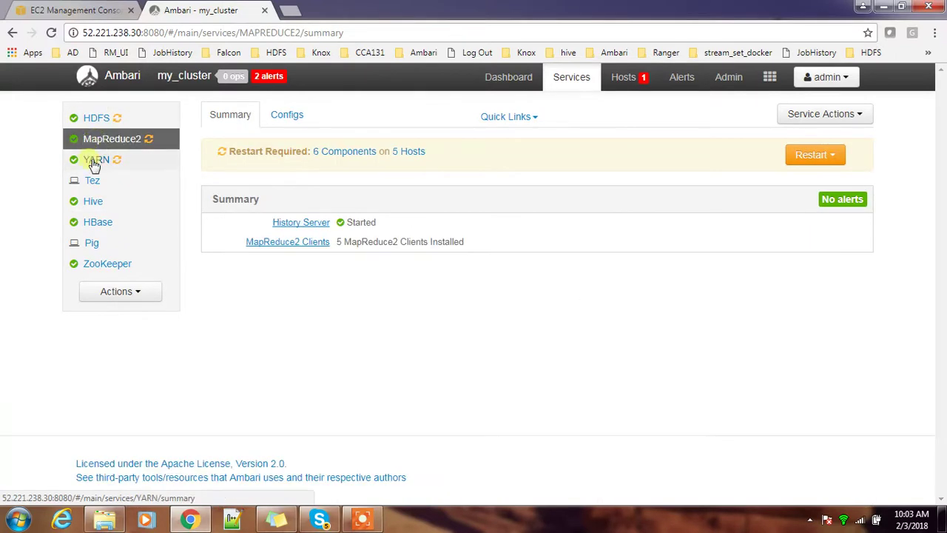
pyautogui.click(95, 161)
pyautogui.click(140, 294)
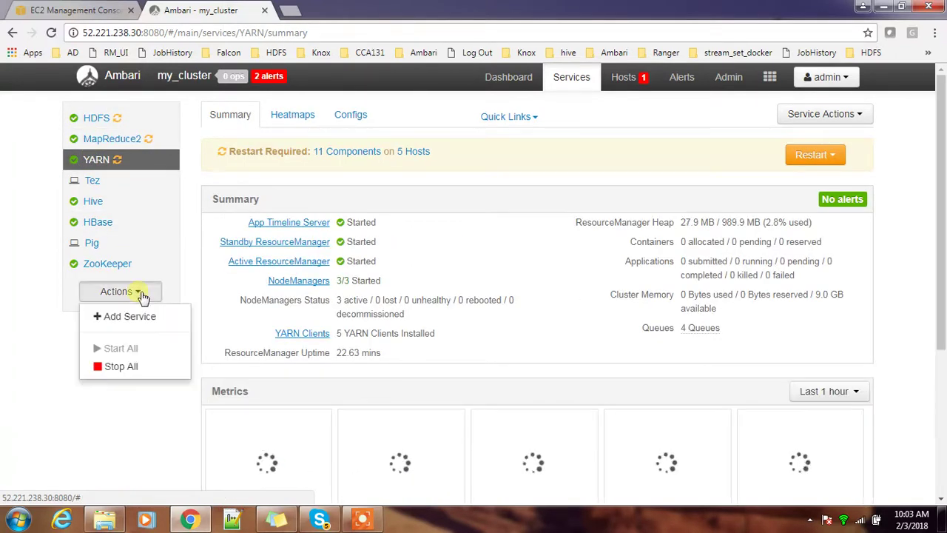
# Restart all affected HDFS components from the HDFS service, proceeding past the checkpoint warning, and dismiss the background operations list.
pyautogui.click(104, 118)
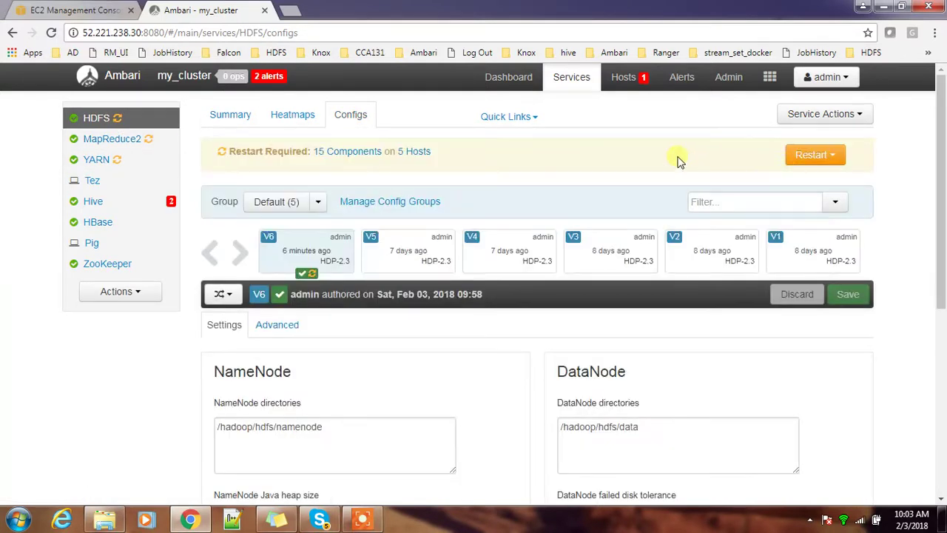
pyautogui.click(810, 157)
pyautogui.click(777, 180)
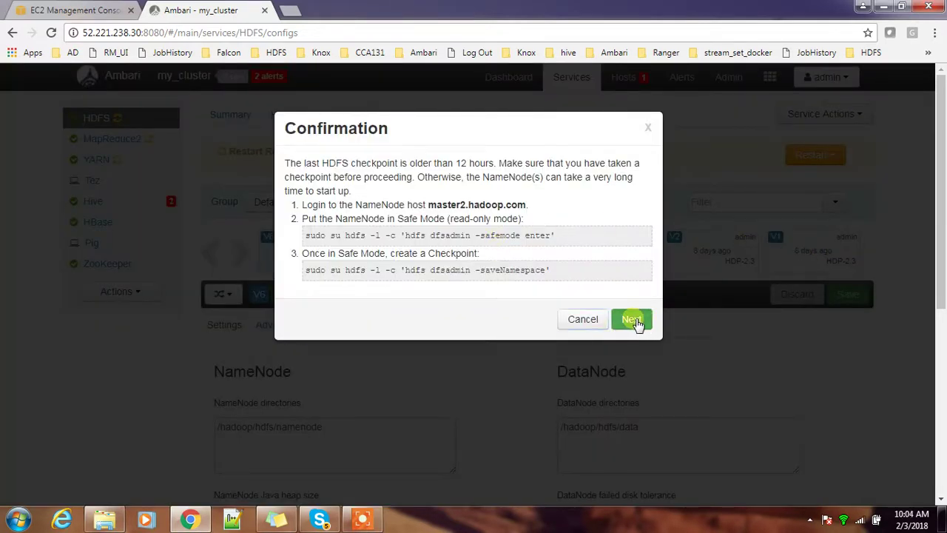
pyautogui.click(634, 321)
pyautogui.click(588, 285)
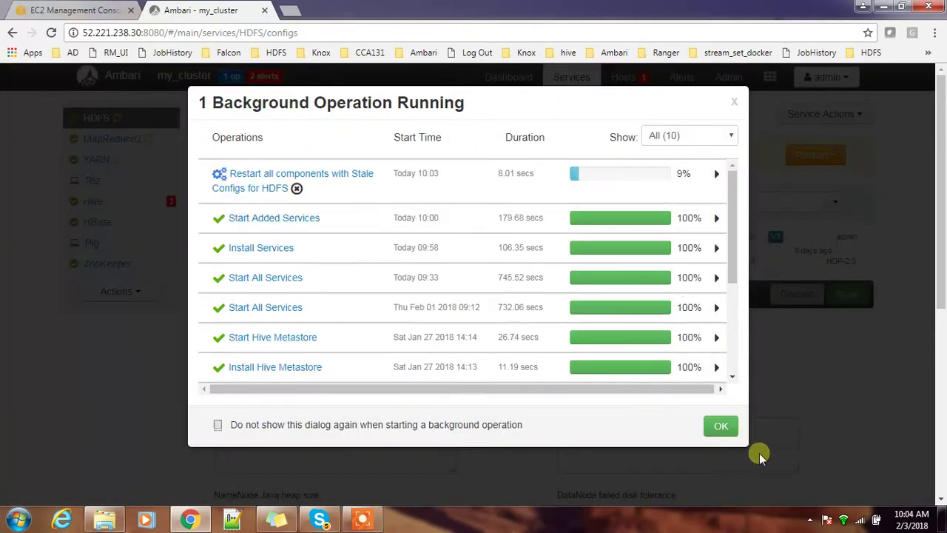
pyautogui.click(721, 426)
# Restart all affected components of the MapReduce2 service and confirm the restart.
pyautogui.click(139, 141)
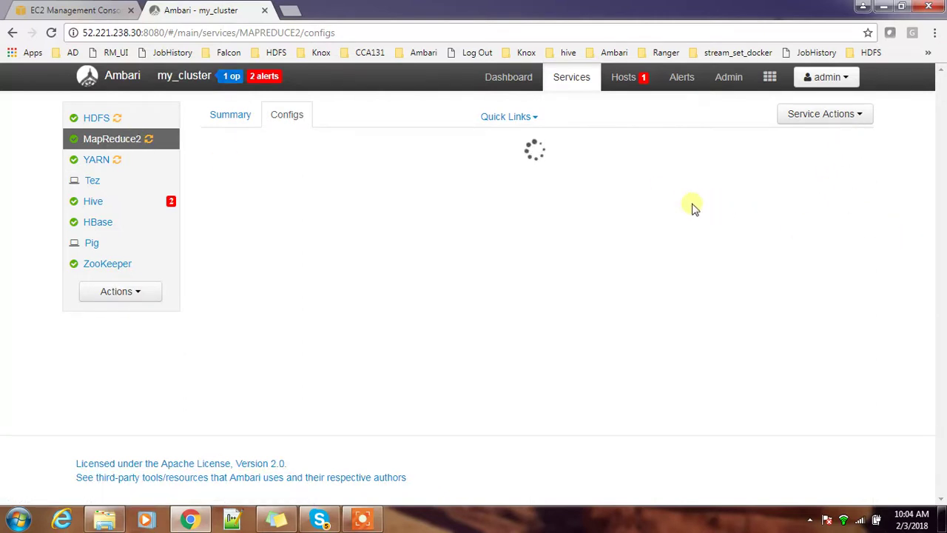
pyautogui.click(812, 156)
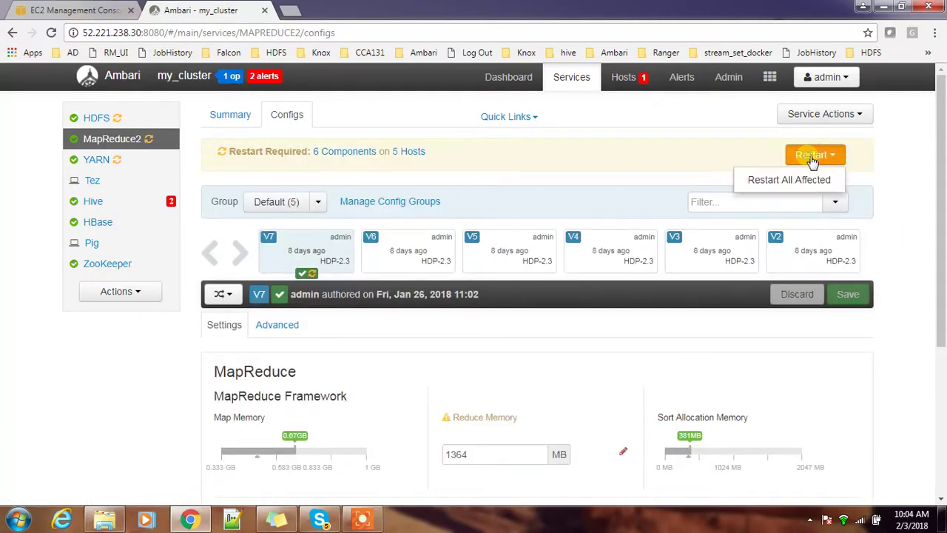
pyautogui.click(798, 180)
pyautogui.click(648, 271)
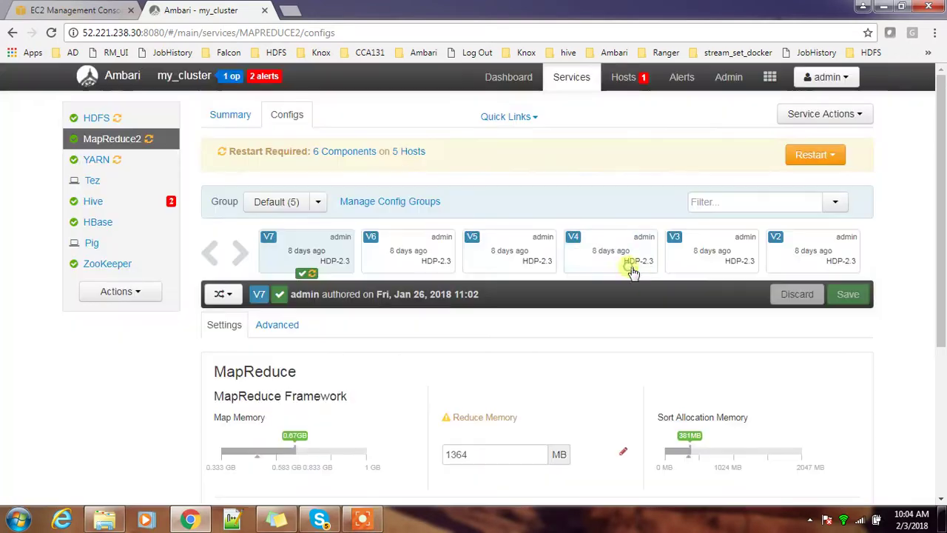
# Dismiss the background operations list and restart all affected components of the YARN service.
pyautogui.click(120, 160)
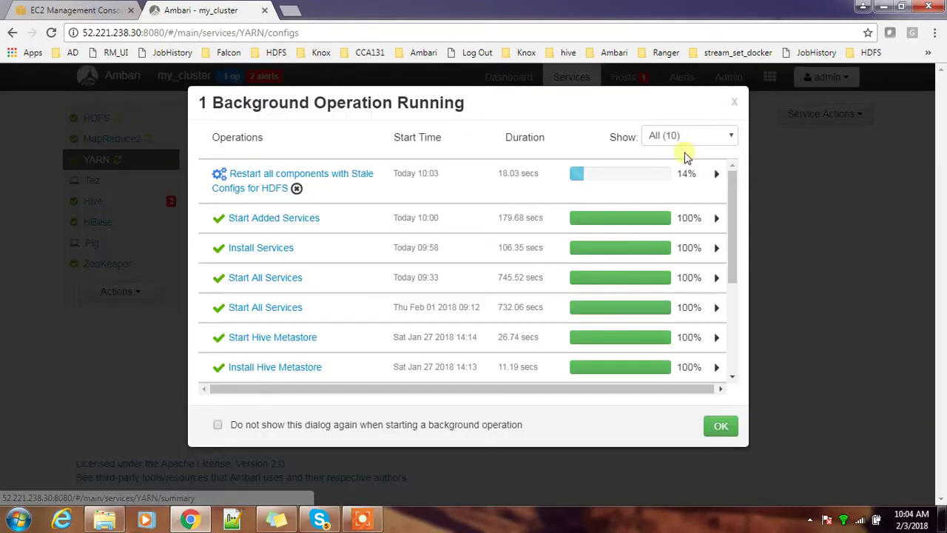
pyautogui.click(721, 427)
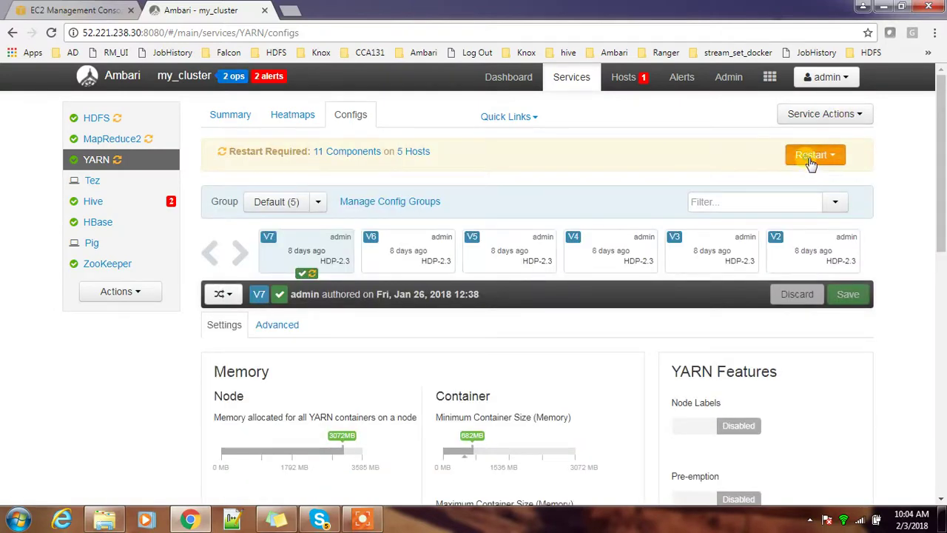
pyautogui.click(814, 155)
pyautogui.click(782, 178)
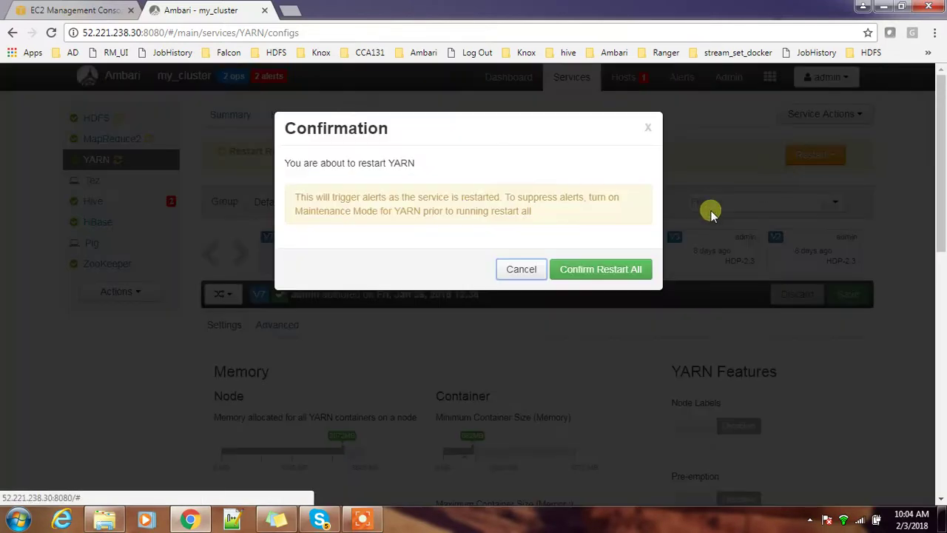
pyautogui.click(614, 268)
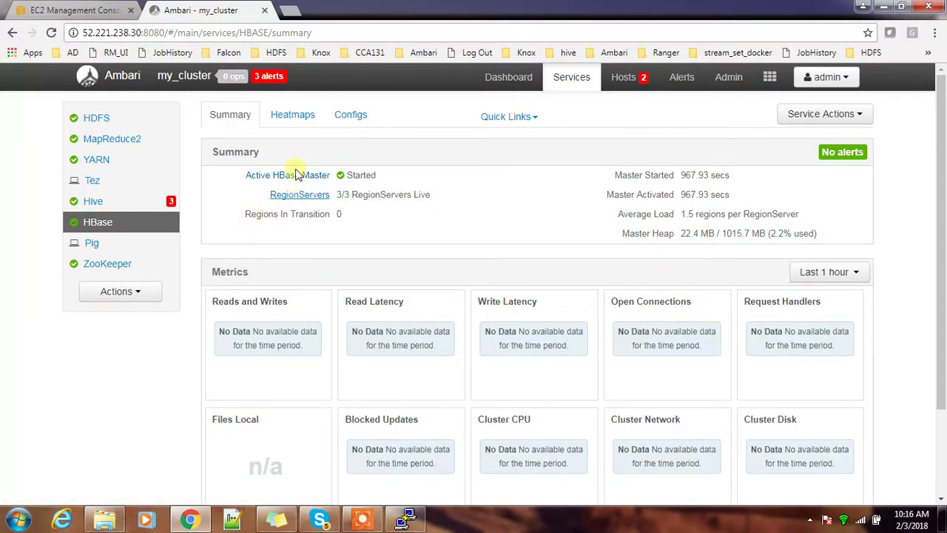
# Look through the HBase service's heatmaps, configuration settings and advanced configuration.
pyautogui.click(293, 116)
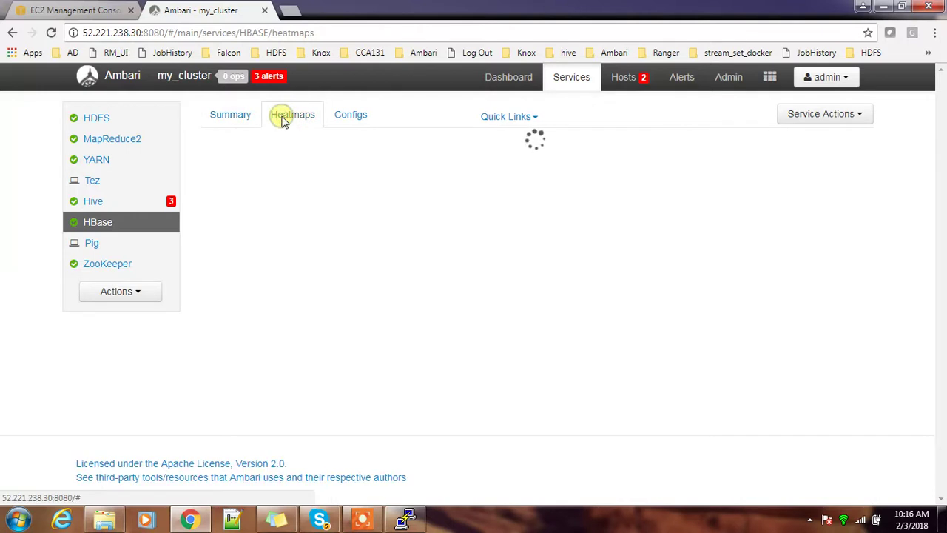
pyautogui.click(364, 120)
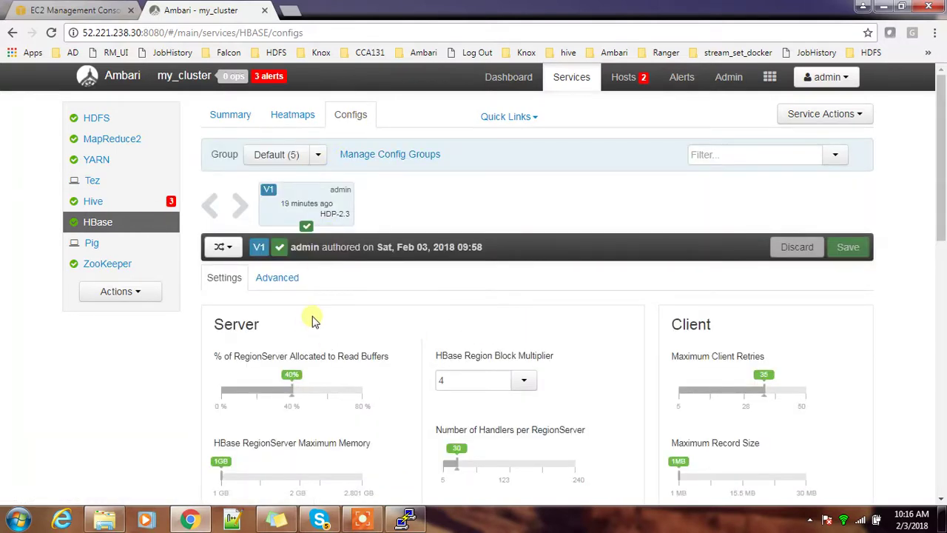
pyautogui.moveTo(941, 228)
pyautogui.mouseDown()
pyautogui.moveTo(941, 497)
pyautogui.moveTo(940, 241)
pyautogui.mouseUp()
pyautogui.click(277, 268)
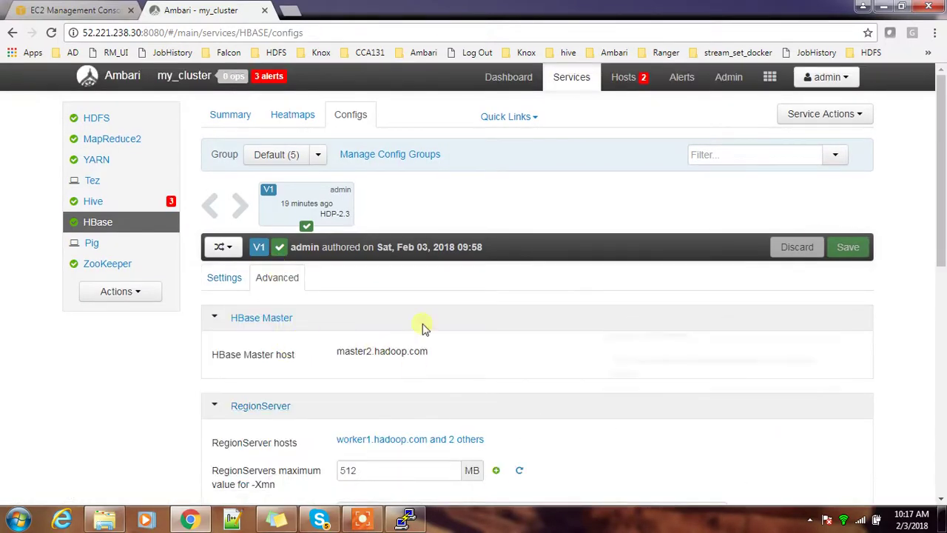
# Switch to the PuTTY terminal and run status and version in the HBase shell to check the installation.
pyautogui.click(403, 522)
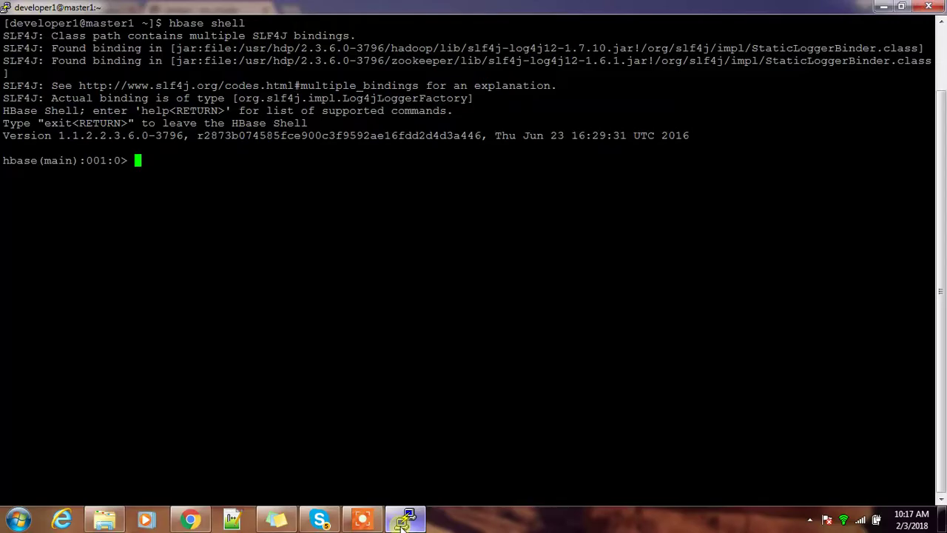
pyautogui.moveTo(165, 23); pyautogui.dragTo(245, 24)
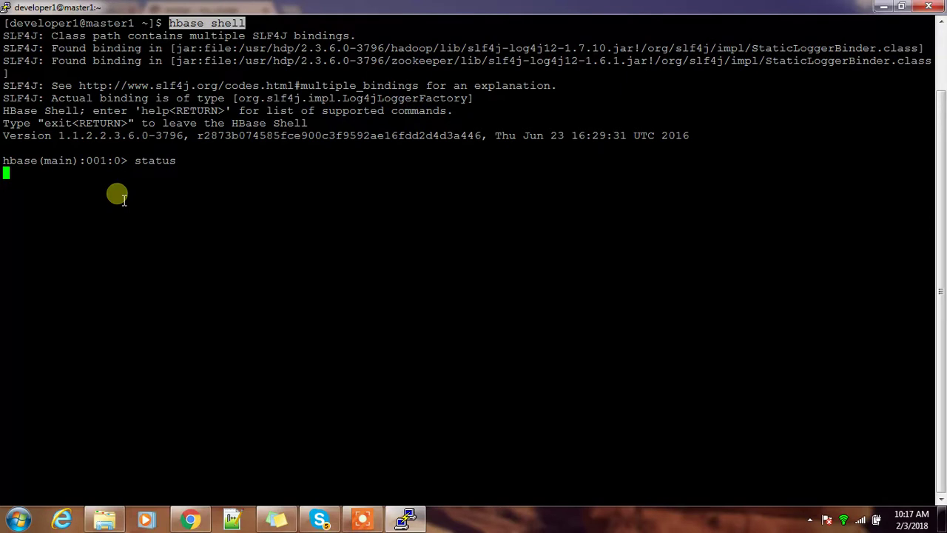
pyautogui.moveTo(3, 173); pyautogui.dragTo(268, 174)
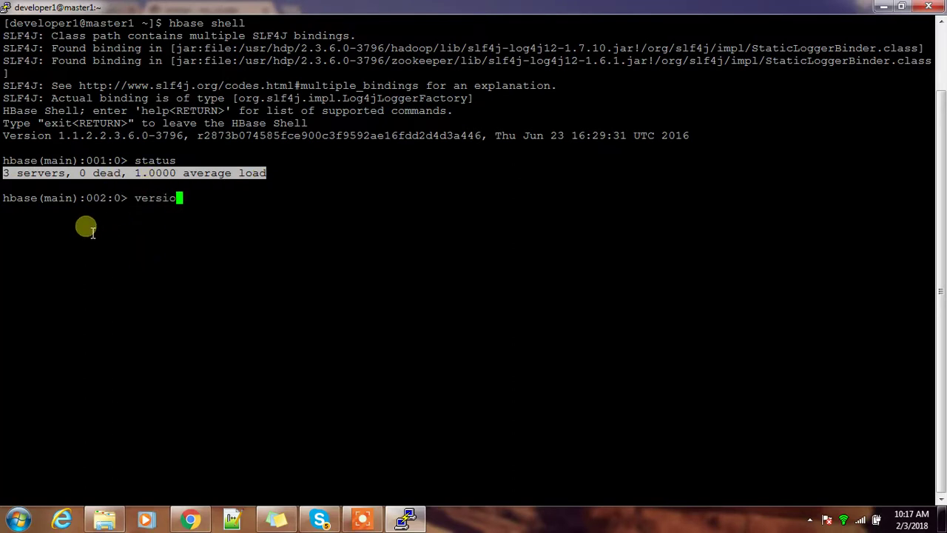
pyautogui.moveTo(4, 210); pyautogui.dragTo(431, 225)
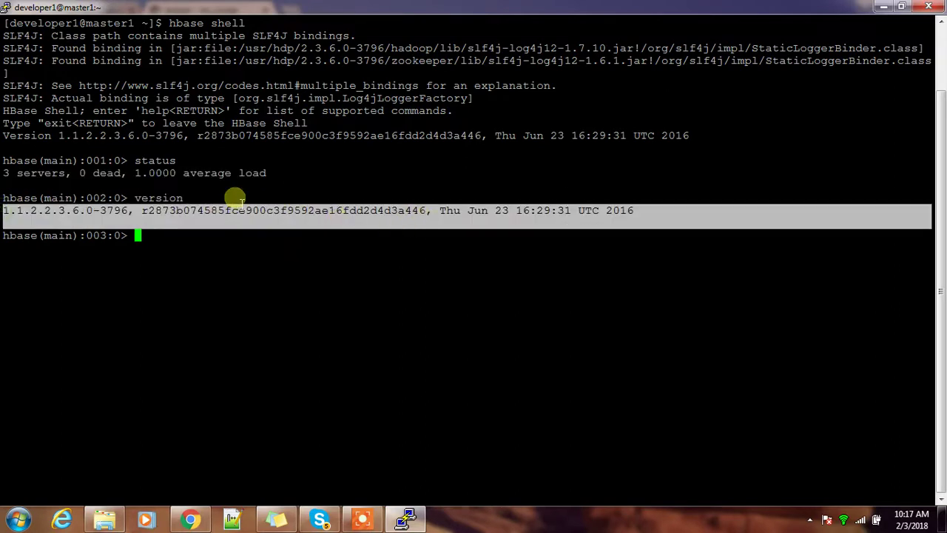
# Run whoami and list in the HBase shell to check the current user and the existing tables.
pyautogui.moveTo(159, 23); pyautogui.dragTo(203, 24)
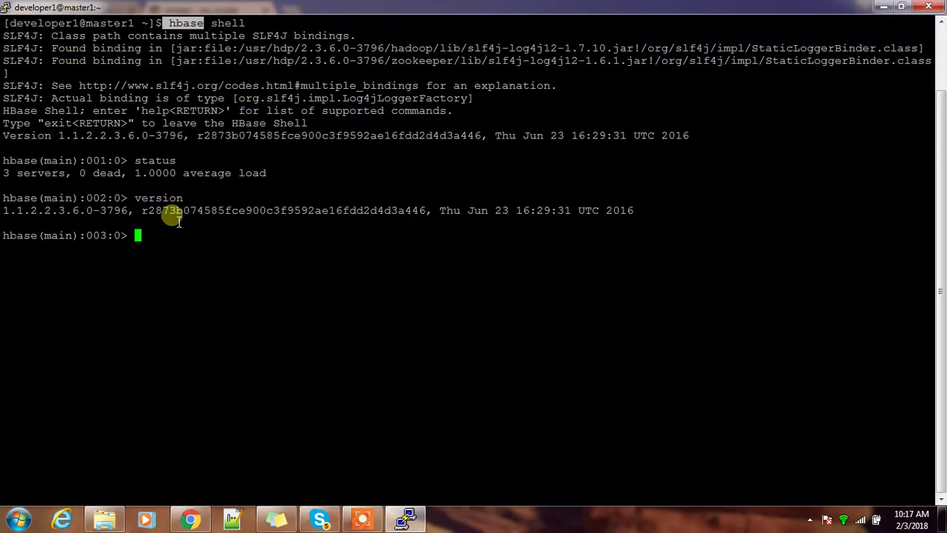
pyautogui.write('whoami')
pyautogui.press('Return')
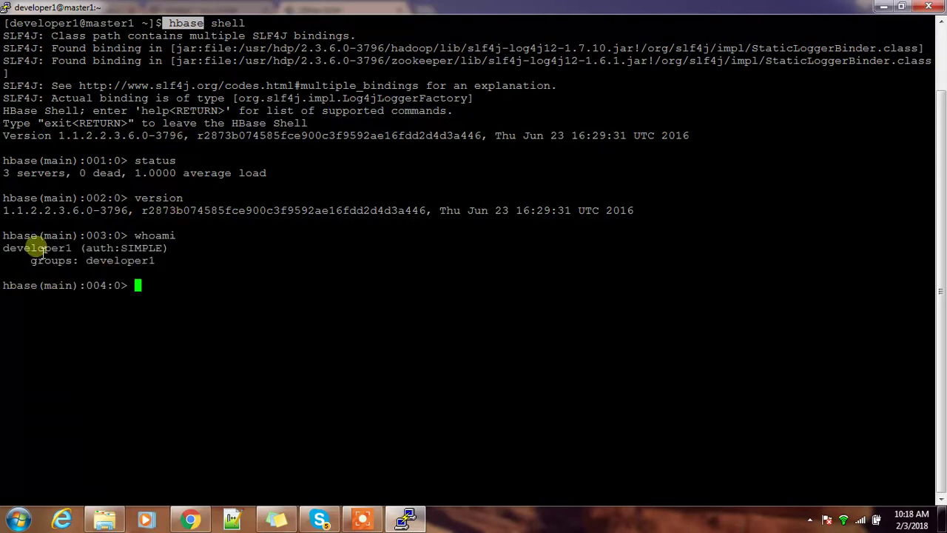
pyautogui.moveTo(135, 236); pyautogui.dragTo(174, 244)
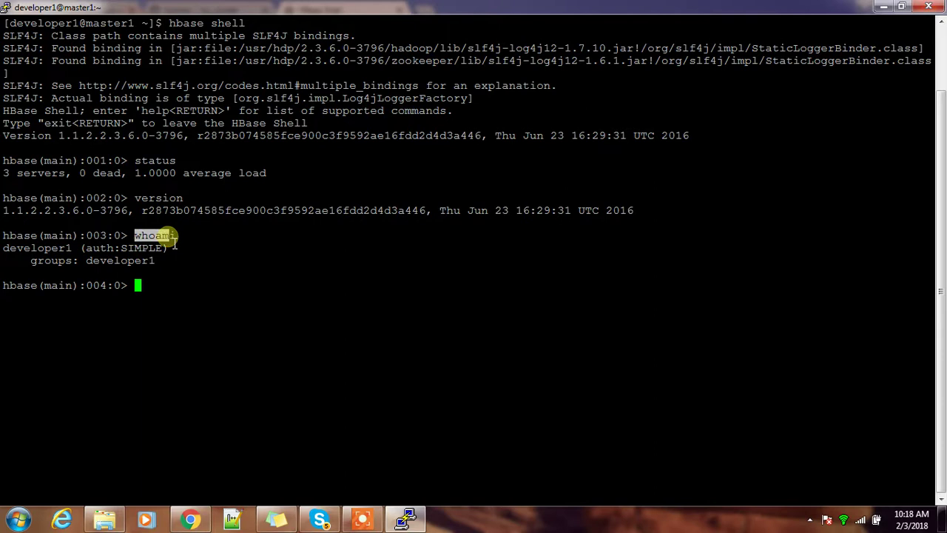
pyautogui.moveTo(4, 249); pyautogui.dragTo(161, 269)
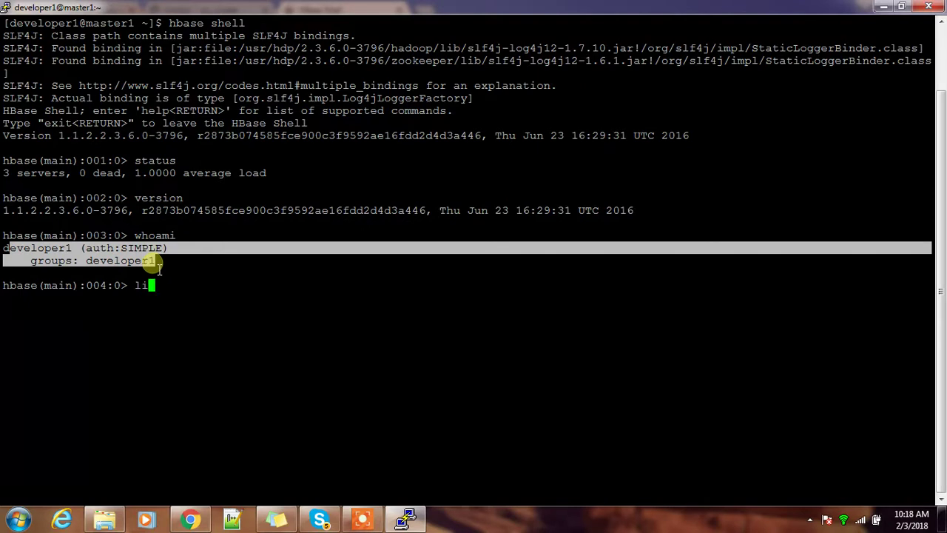
pyautogui.press('Return')
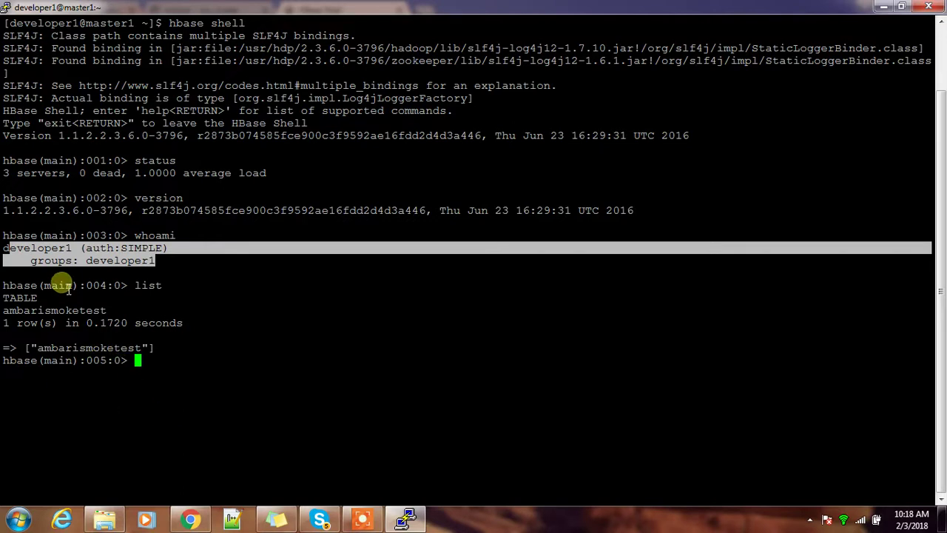
pyautogui.click(101, 332)
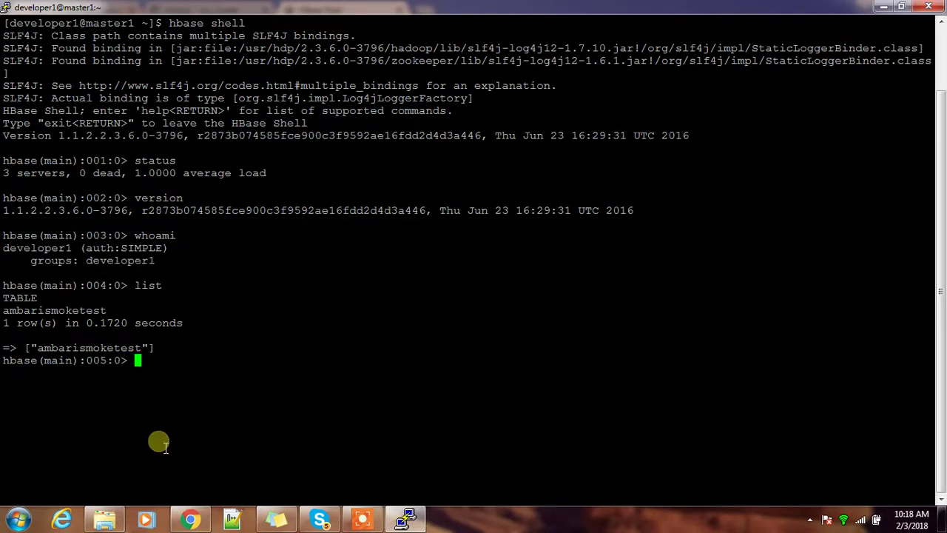
# Switch to Ambari in Chrome and run a service check on HBase, confirming the request.
pyautogui.click(190, 521)
pyautogui.click(159, 11)
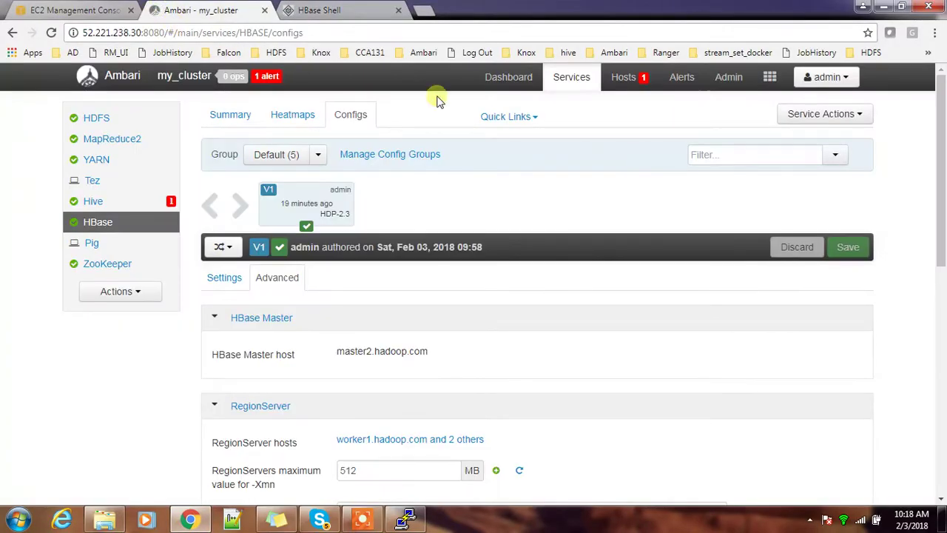
pyautogui.click(835, 116)
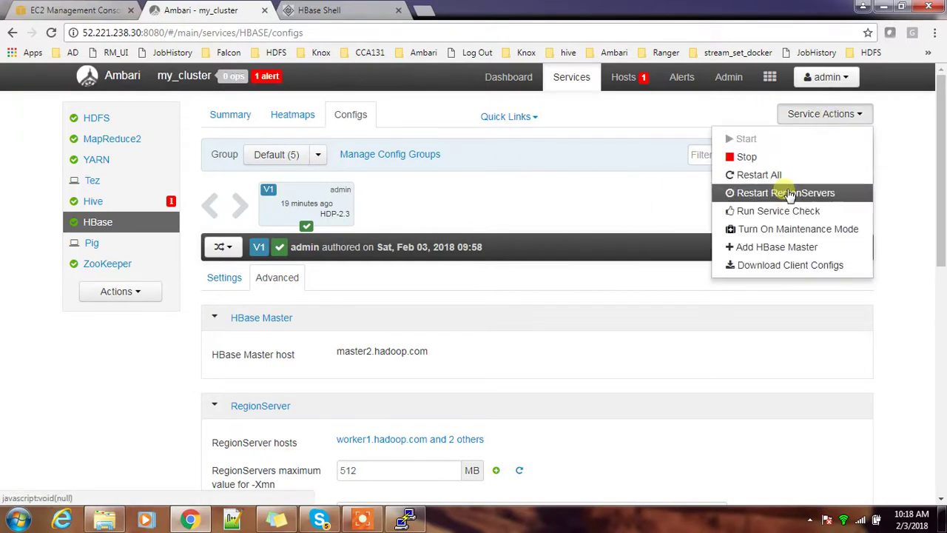
pyautogui.click(782, 212)
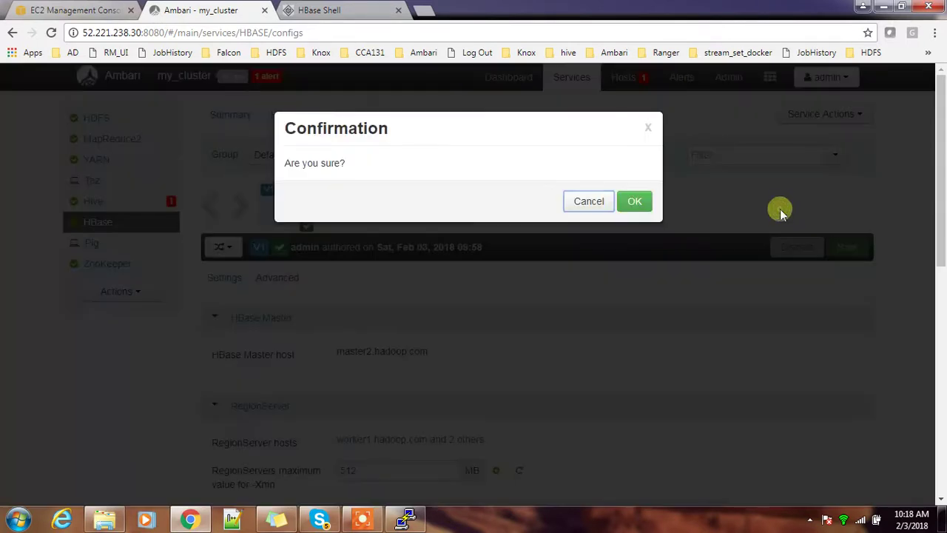
pyautogui.click(634, 201)
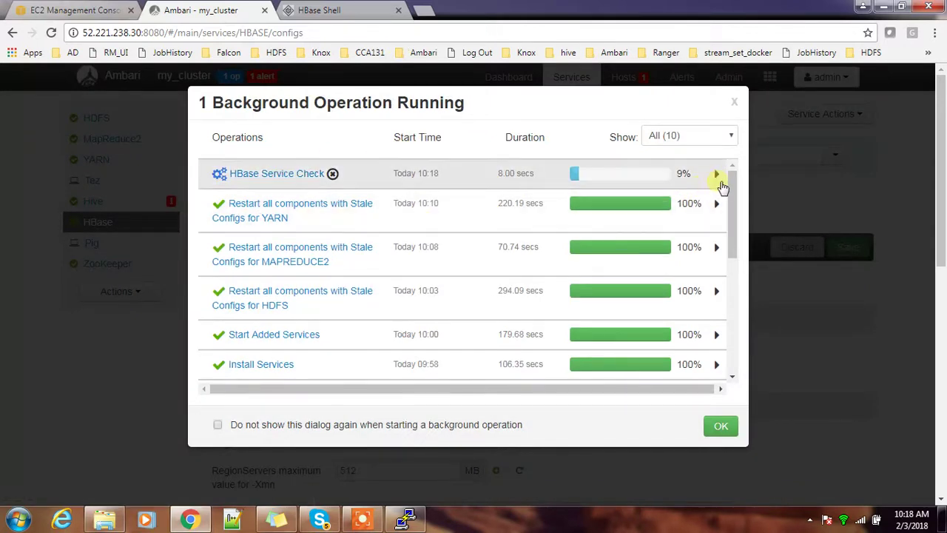
# Drill down from the HBase Service Check to the Check HBase task log on master1.hadoop.com.
pyautogui.click(716, 174)
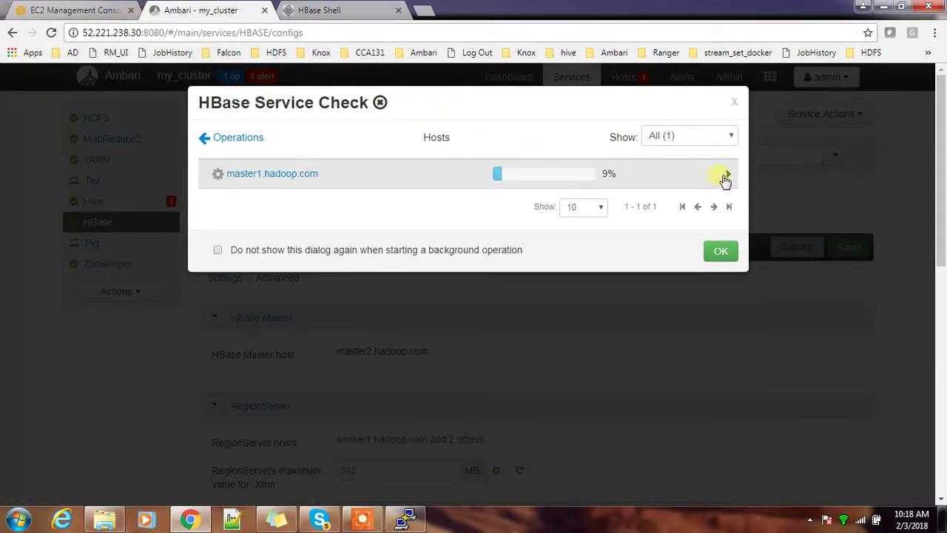
pyautogui.click(728, 176)
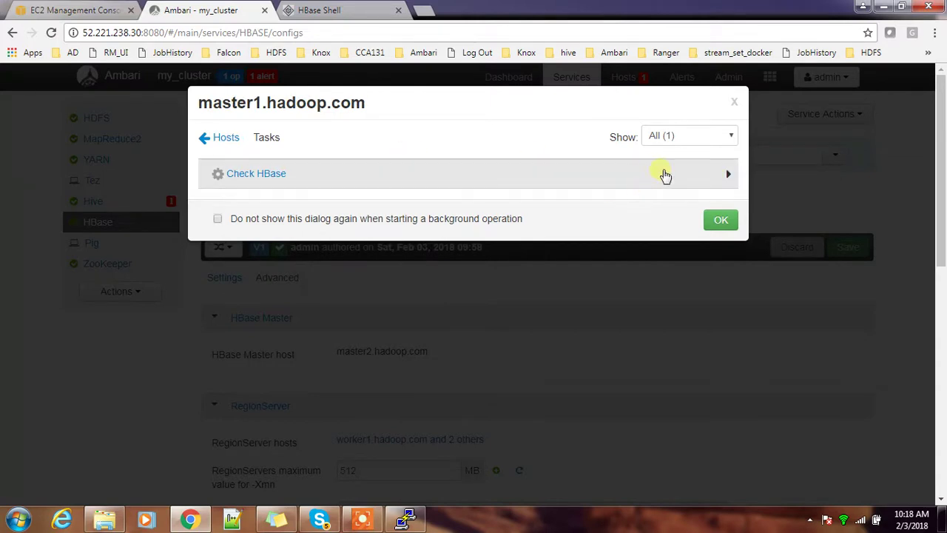
pyautogui.click(730, 176)
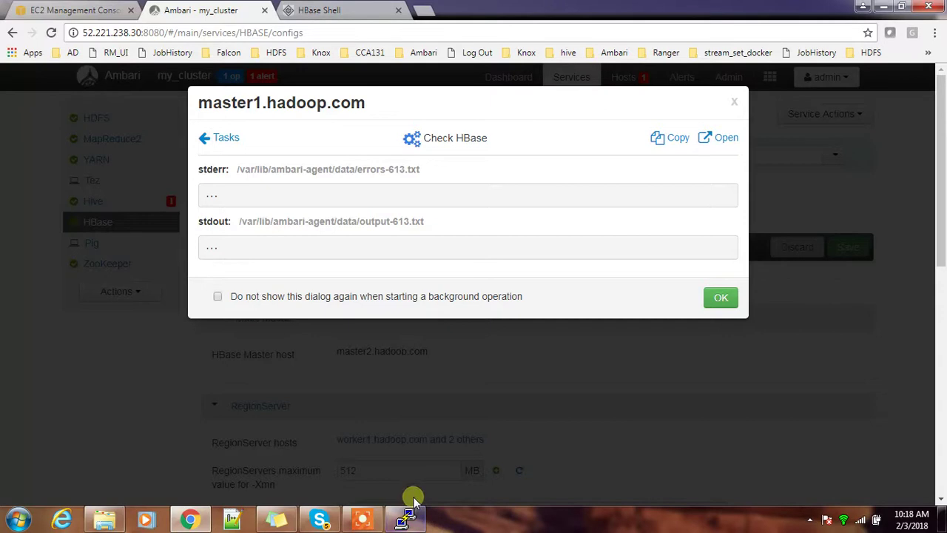
# Switch to the PuTTY terminal to examine the ambarismoketest table in the list output, and return to Ambari in Chrome.
pyautogui.click(406, 518)
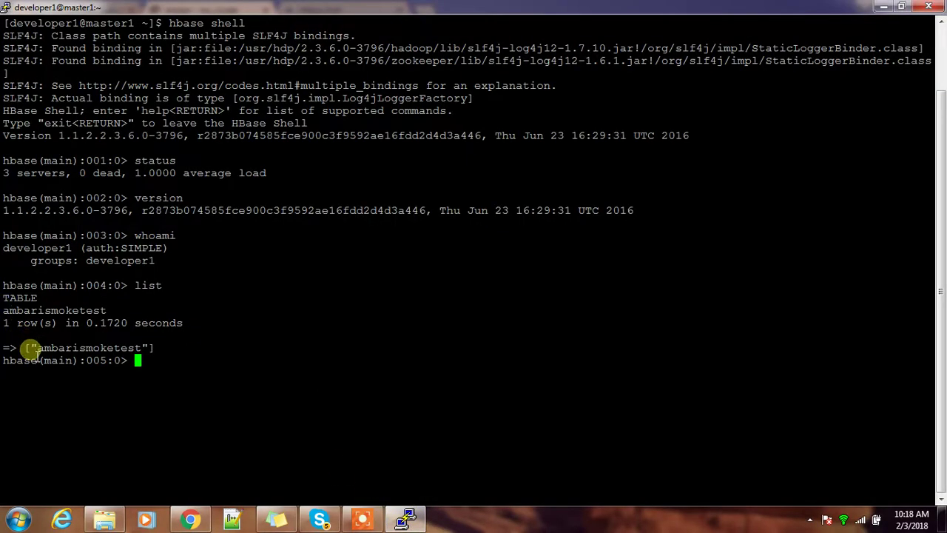
pyautogui.moveTo(28, 349); pyautogui.dragTo(156, 356)
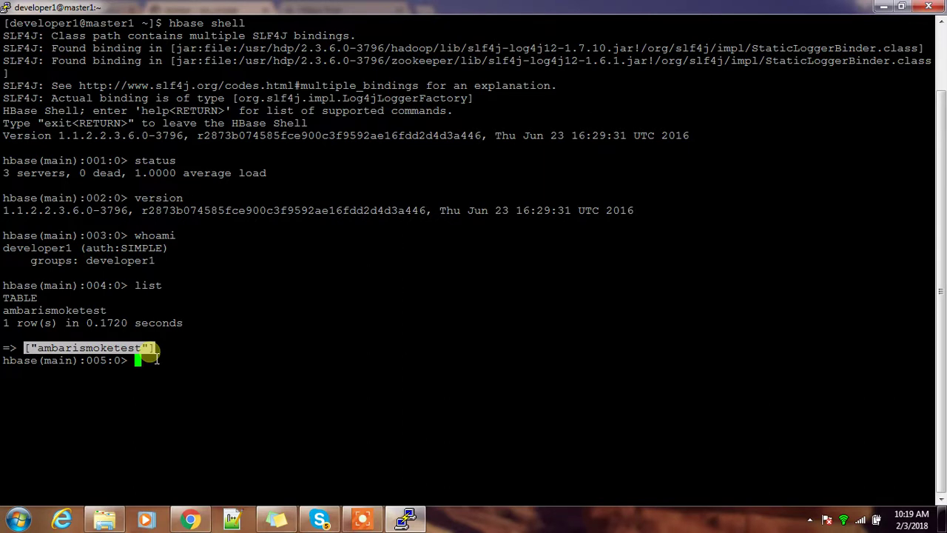
pyautogui.click(189, 518)
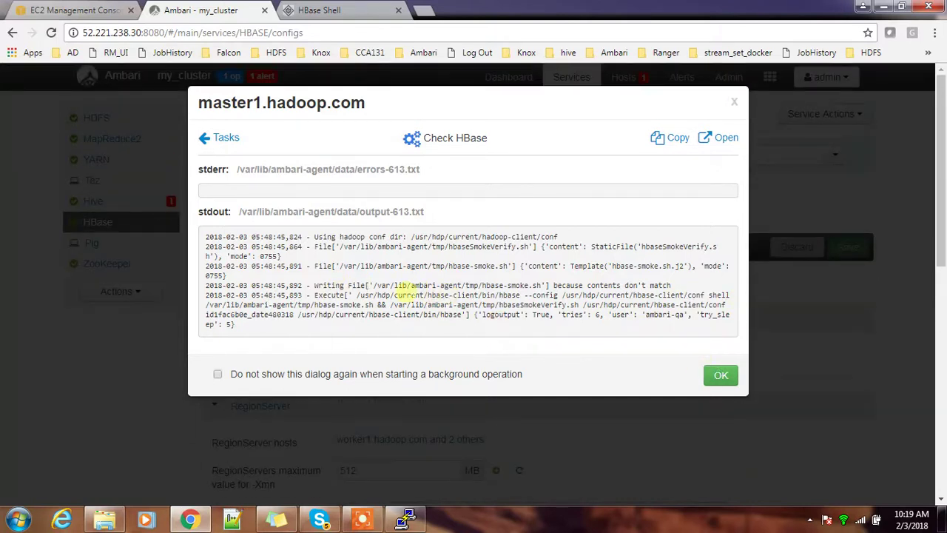
# Close the Check HBase task log and open the background operations list to check the service check's progress.
pyautogui.click(721, 376)
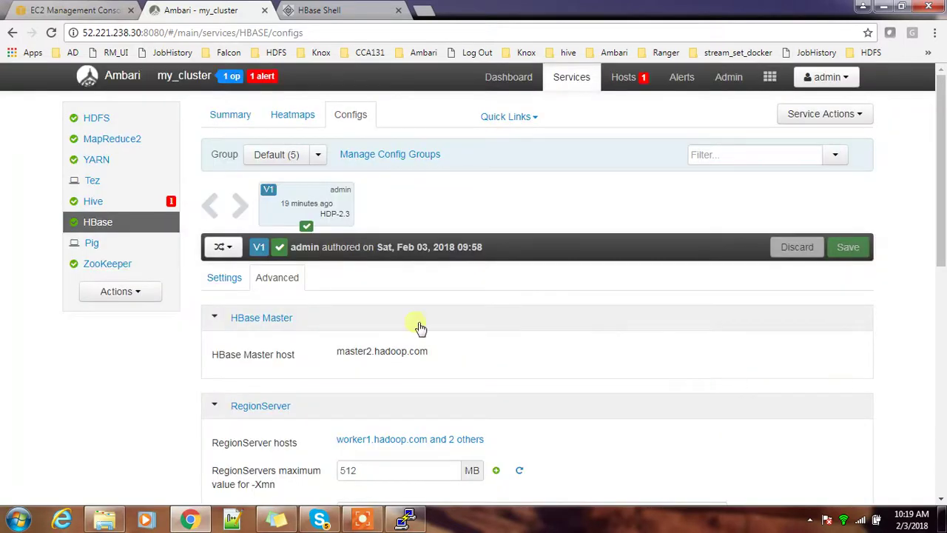
pyautogui.click(231, 77)
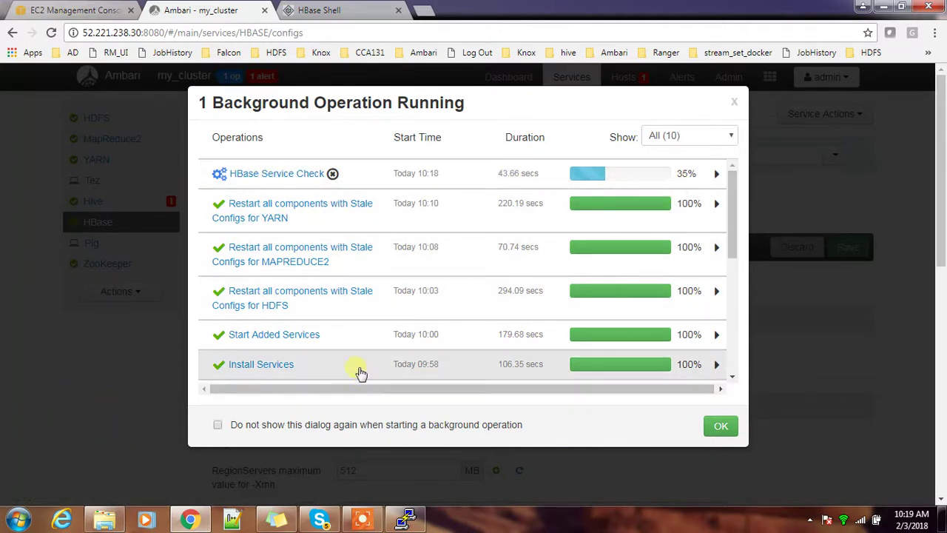
pyautogui.moveTo(405, 520)
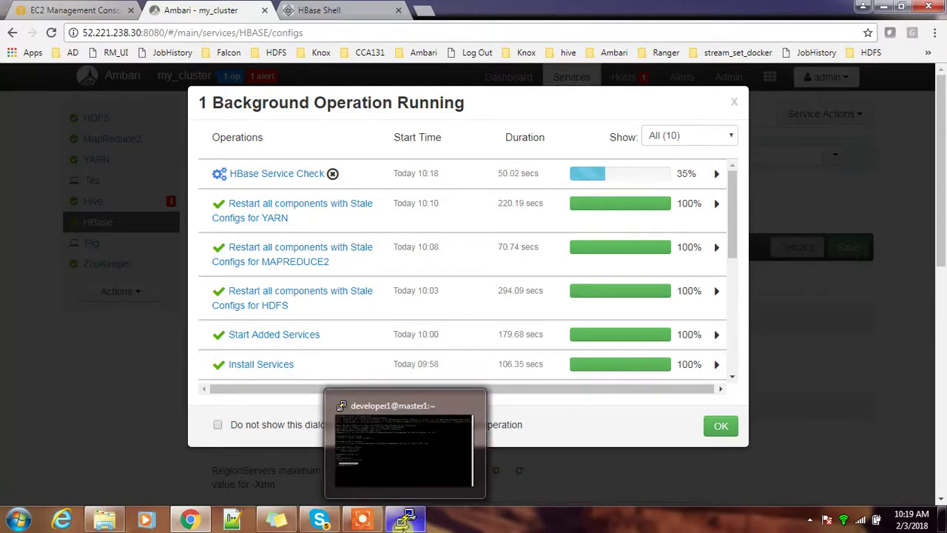